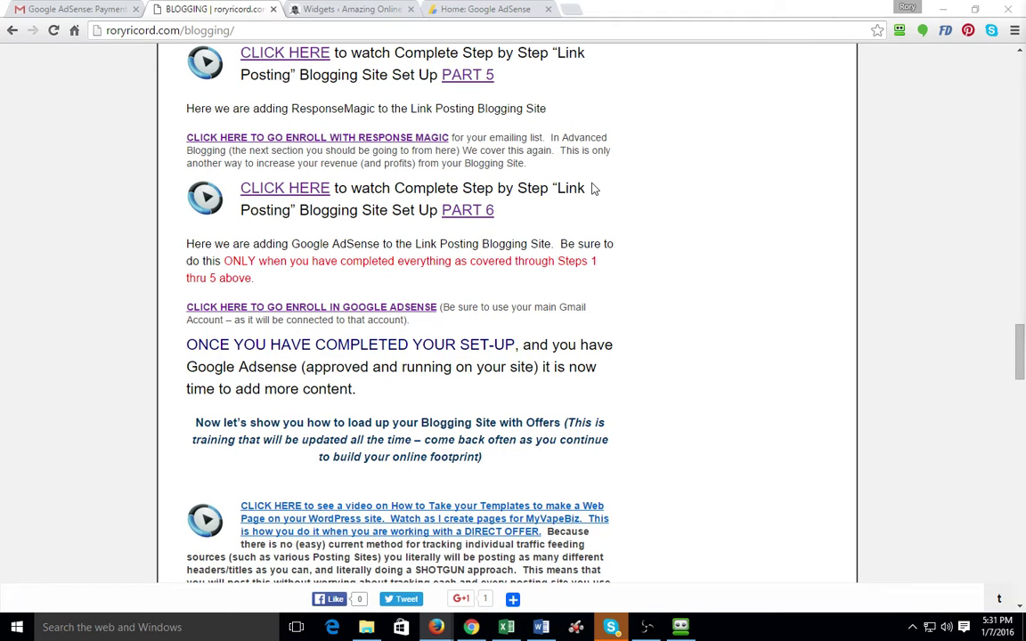
Open the Google AdSense enrollment link in Part 6 of the blogging guide
left_click(366, 308)
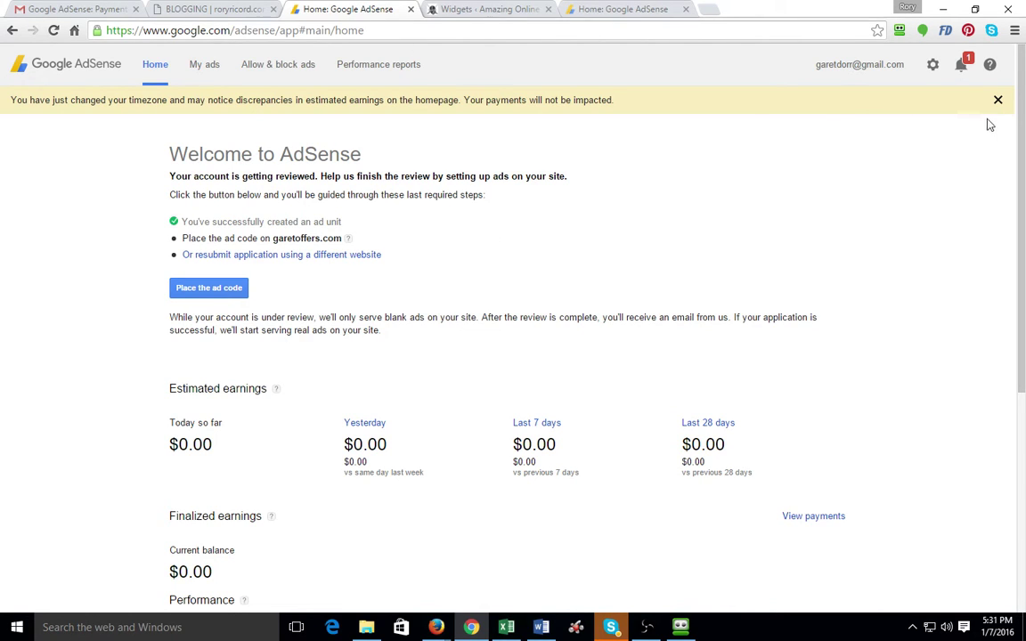
left_click(931, 68)
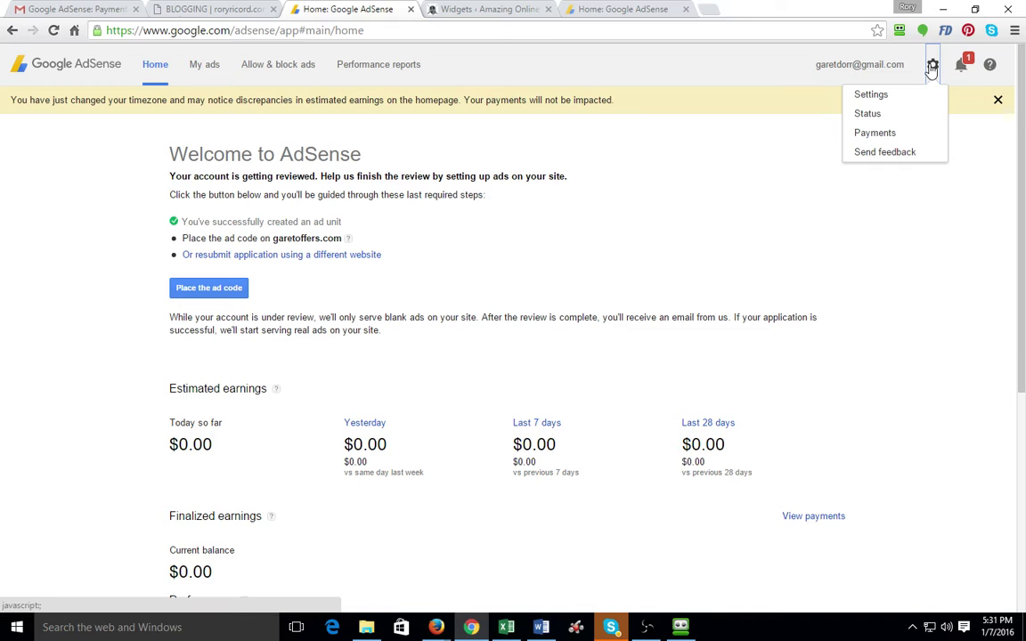
left_click(989, 65)
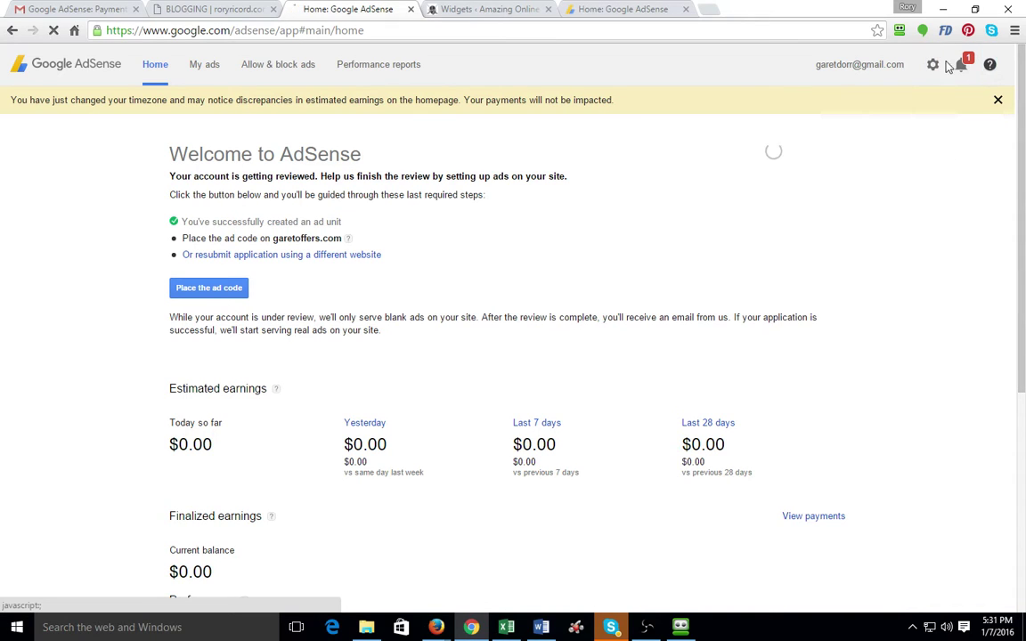
left_click(871, 70)
left_click(533, 280)
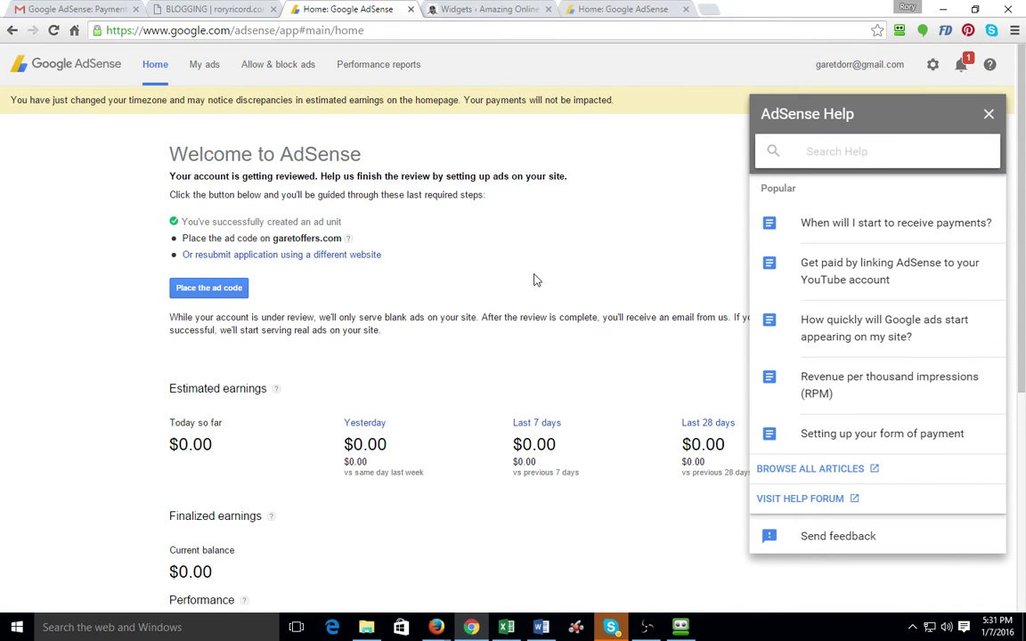
left_click(989, 114)
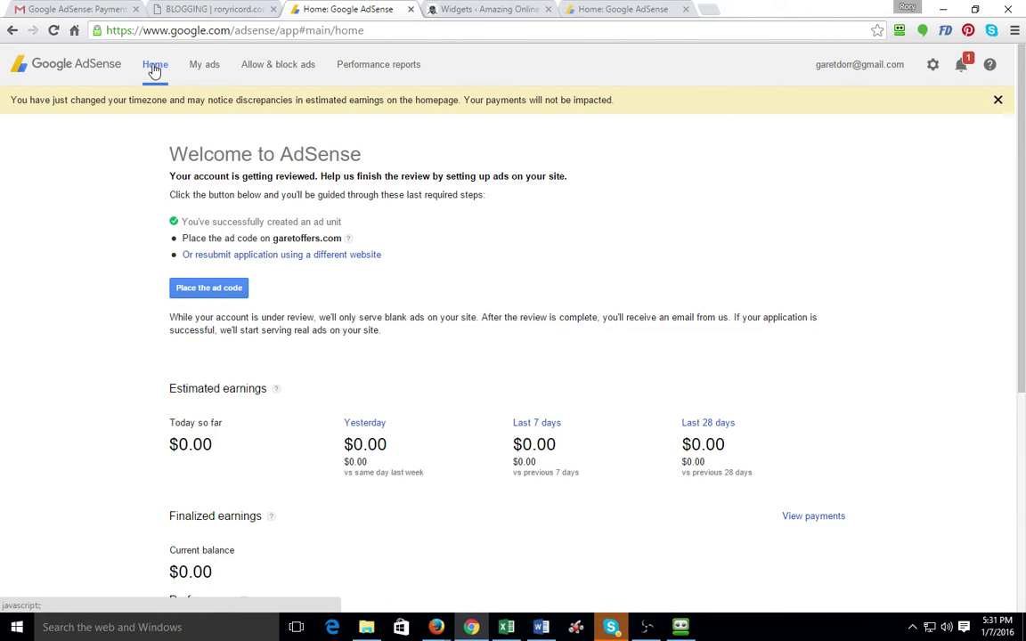
left_click(933, 64)
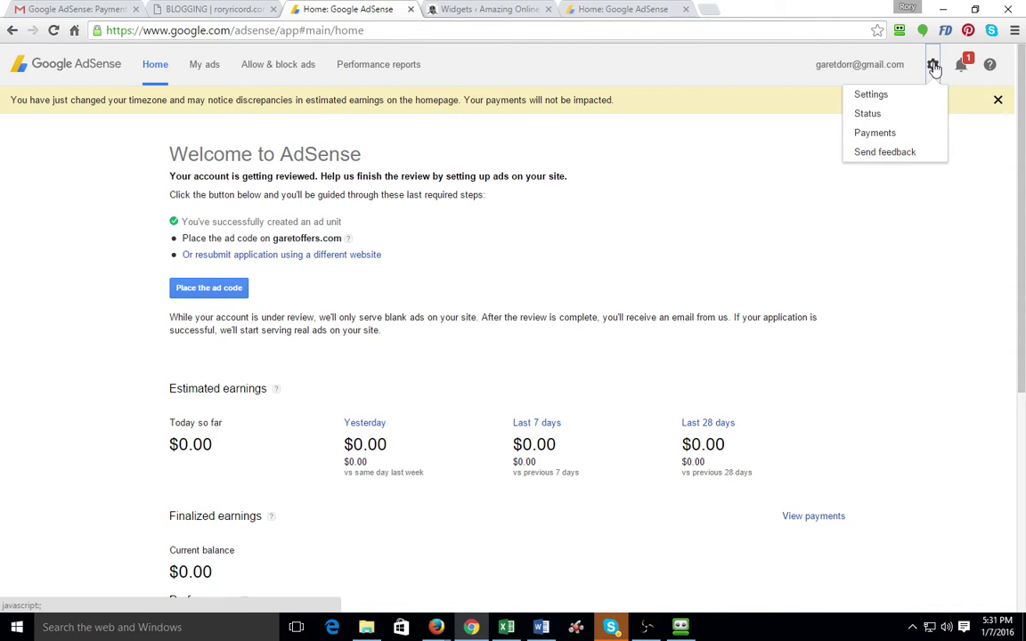
left_click(773, 185)
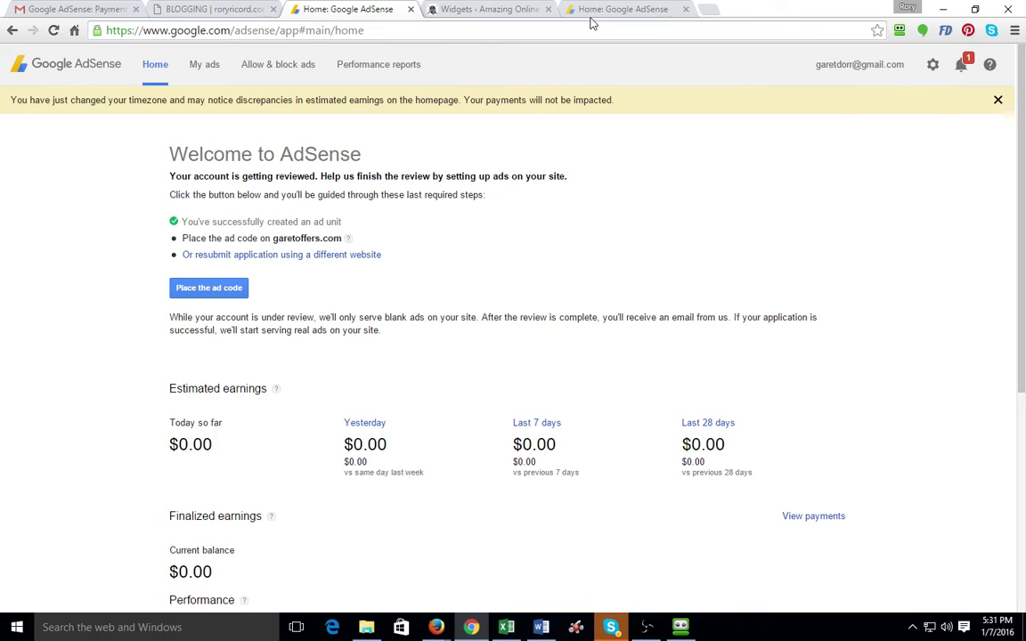
left_click(931, 66)
Sign out of AdSense, then sign back in to the same Google account with its saved password
left_click(876, 69)
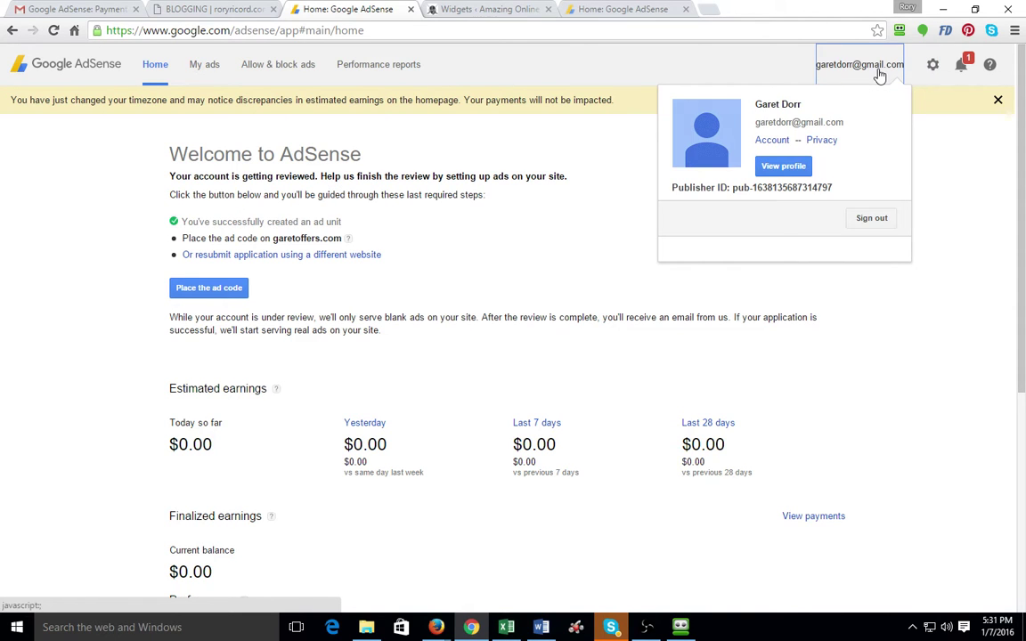
left_click(870, 220)
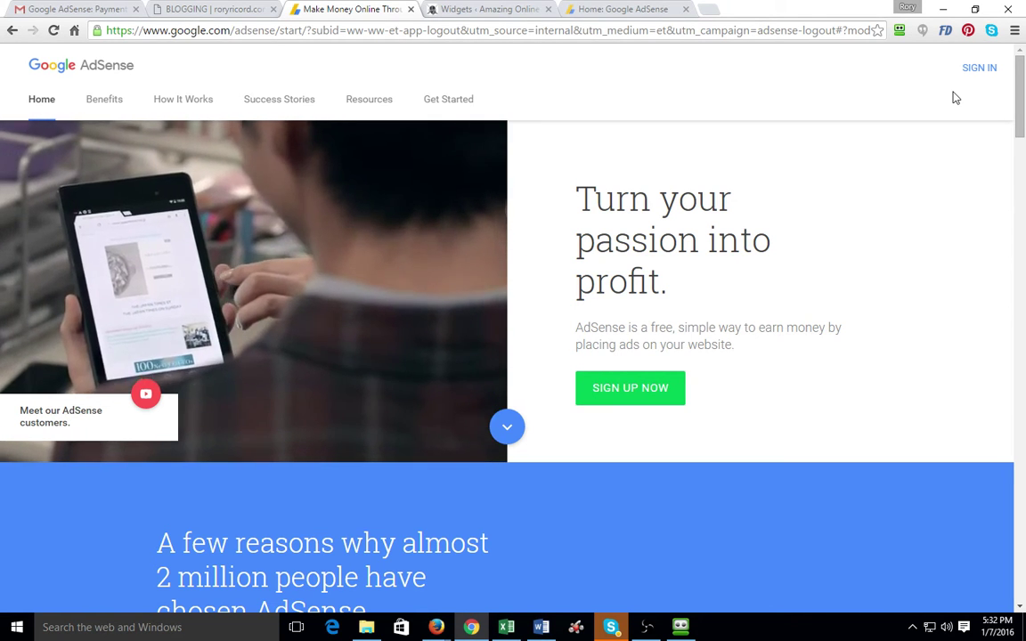
left_click(984, 75)
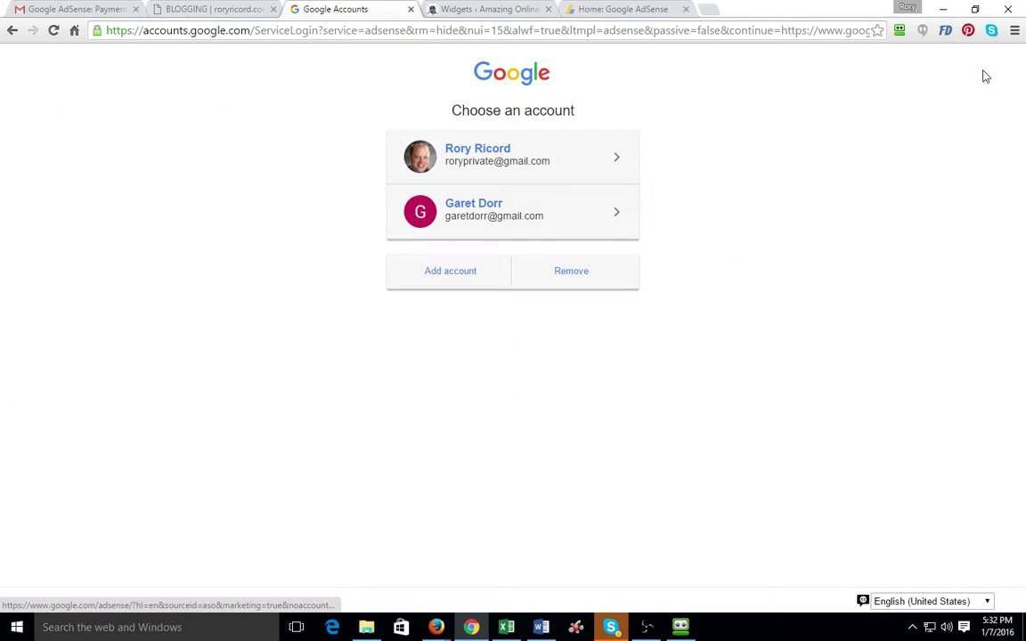
left_click(472, 214)
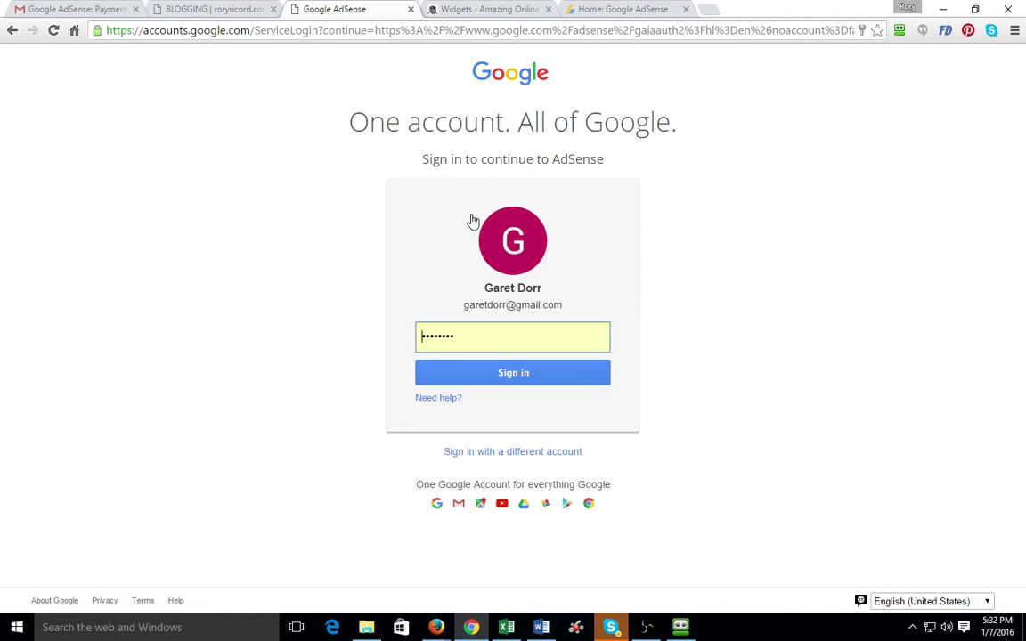
left_click(510, 371)
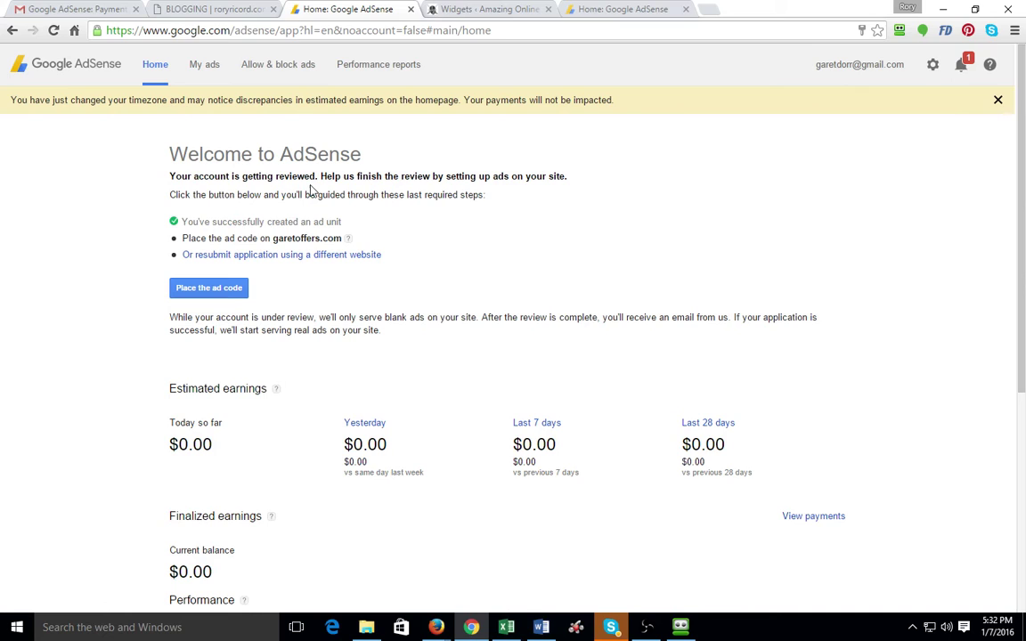
Look over the existing ad units and the AdSense home page's earnings and performance sections
left_click(262, 198)
left_click(204, 69)
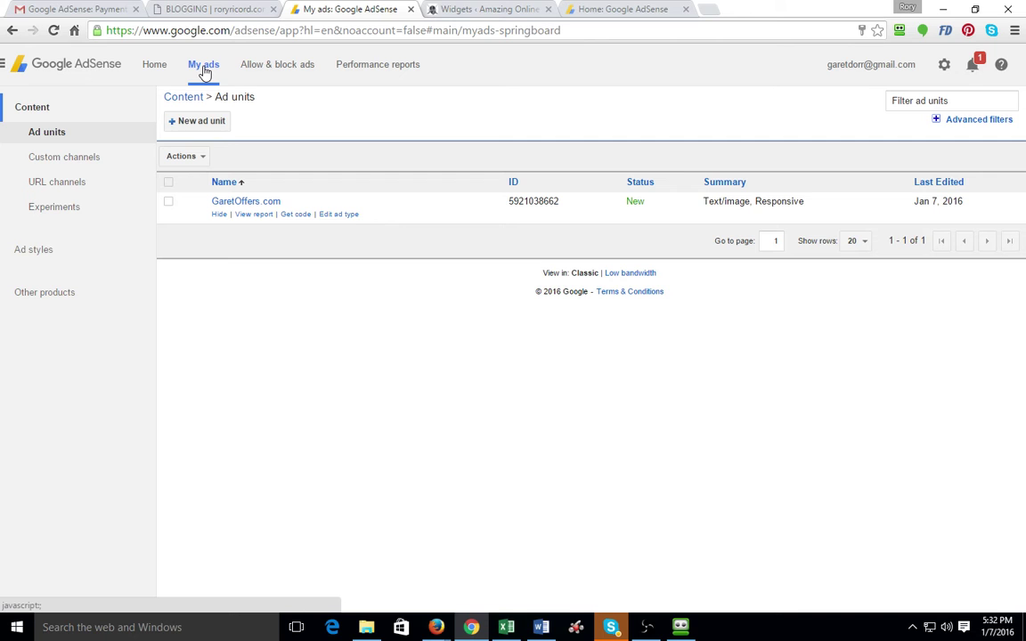
left_click(153, 65)
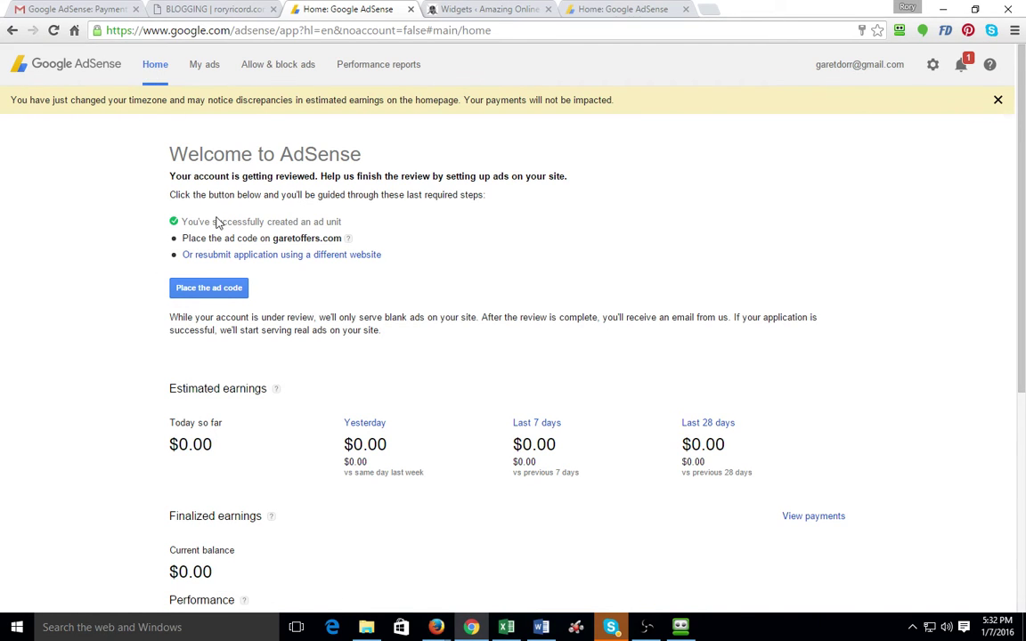
scroll(220, 262, "down", 2)
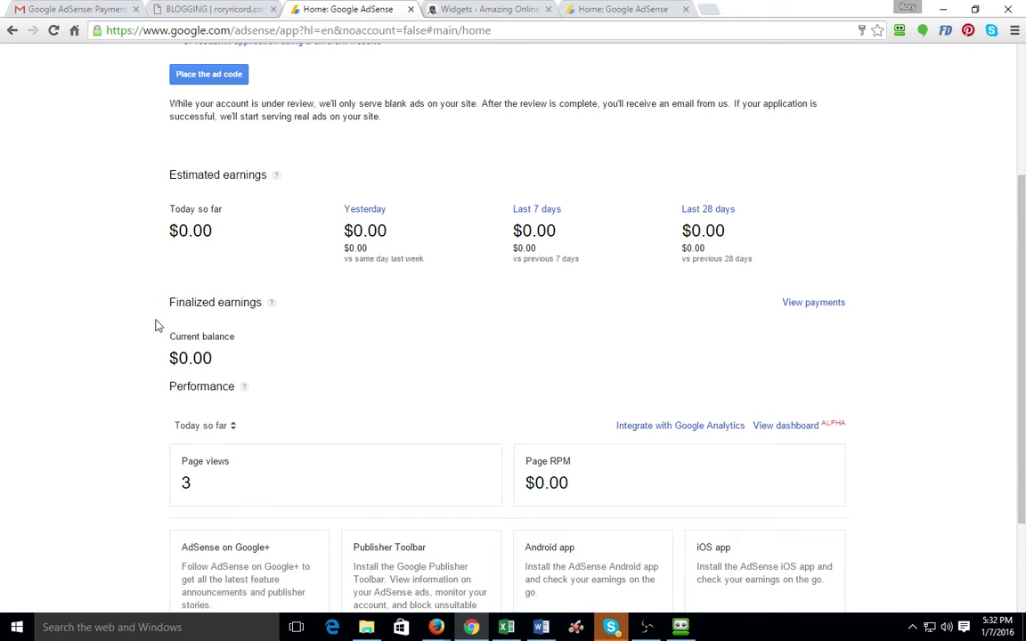
scroll(354, 303, "up", 2)
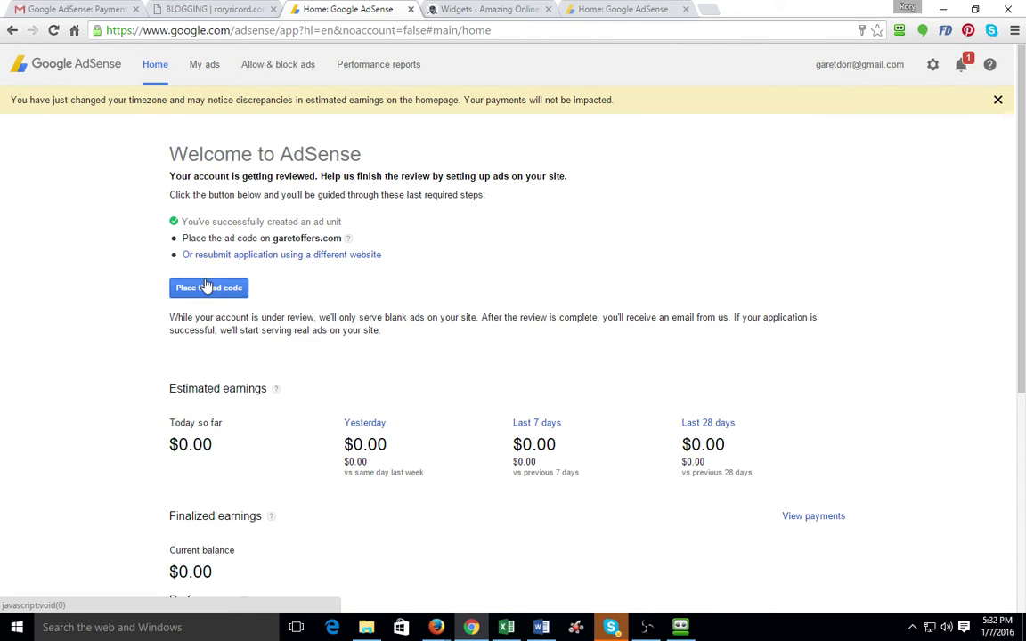
Create a Responsive text and display ad unit named YourDomain.com, save it and select its generated ad code
left_click(206, 70)
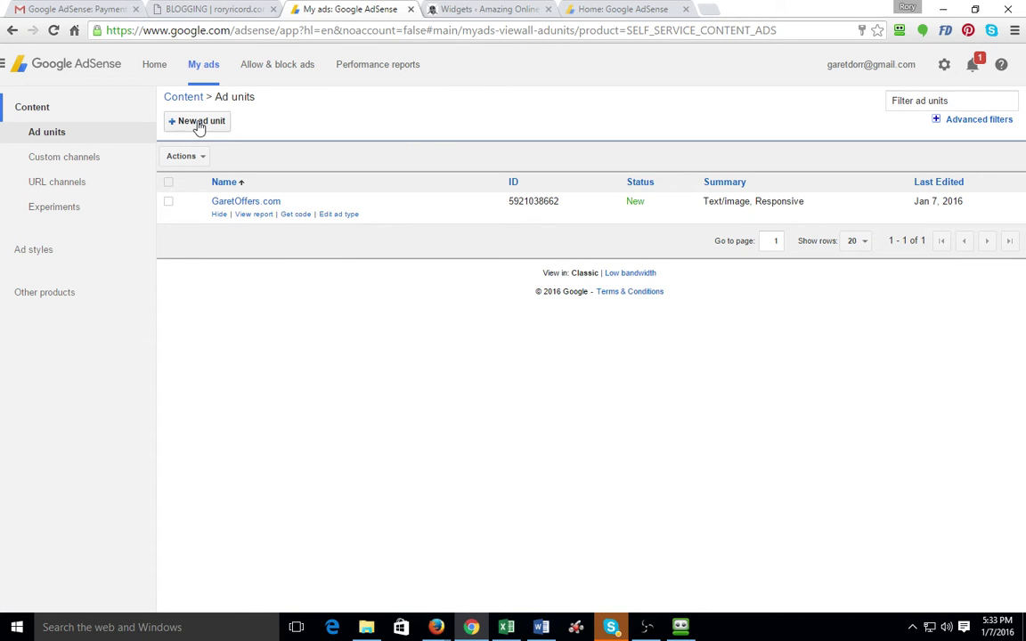
left_click(199, 124)
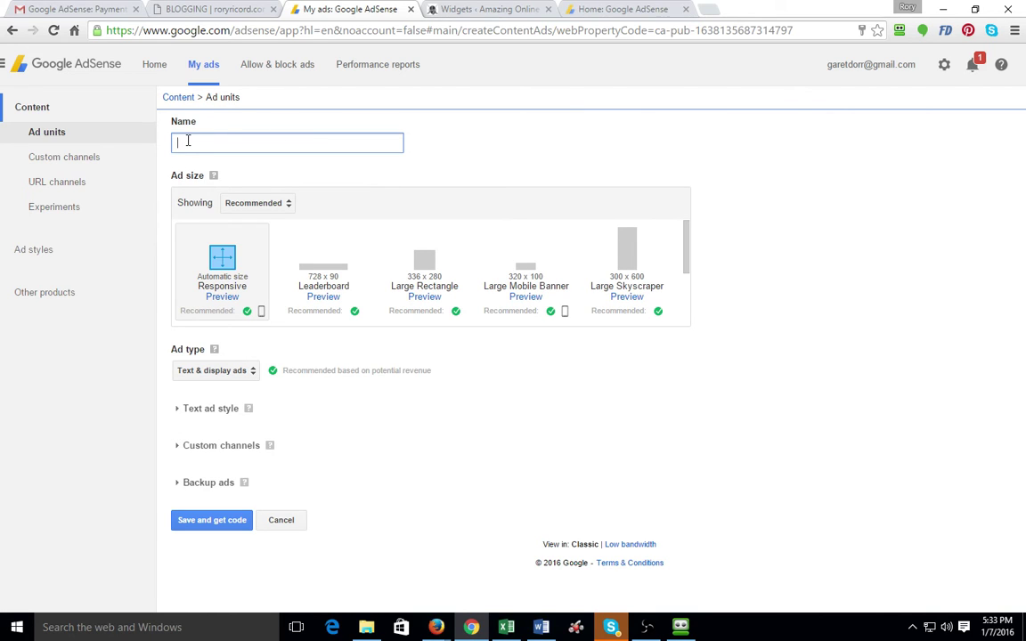
type("YourDomain.com")
left_click_drag(256, 142, 108, 145)
left_click(201, 529)
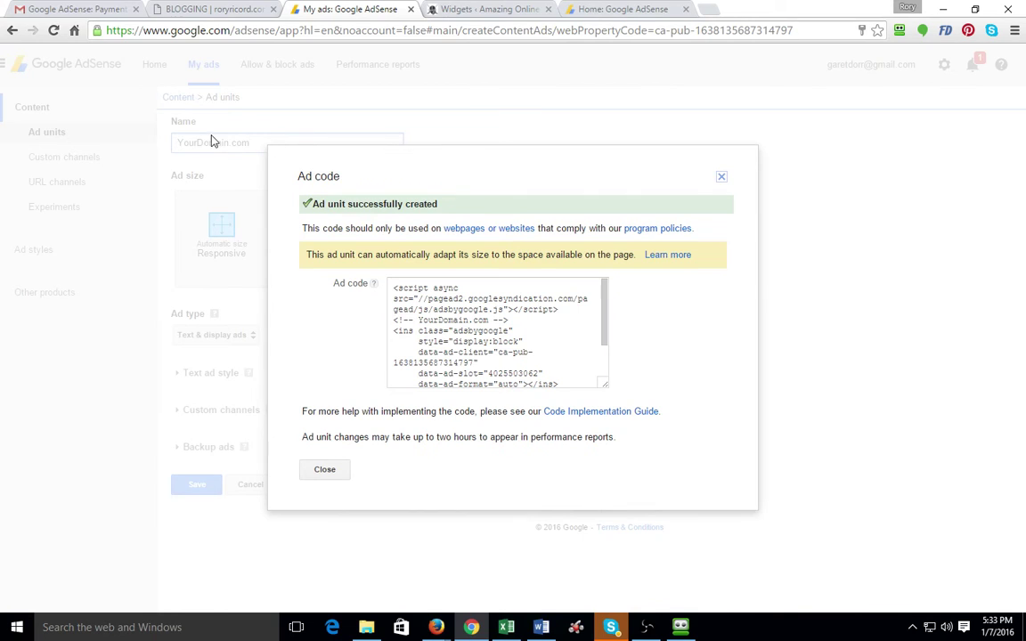
left_click(491, 311)
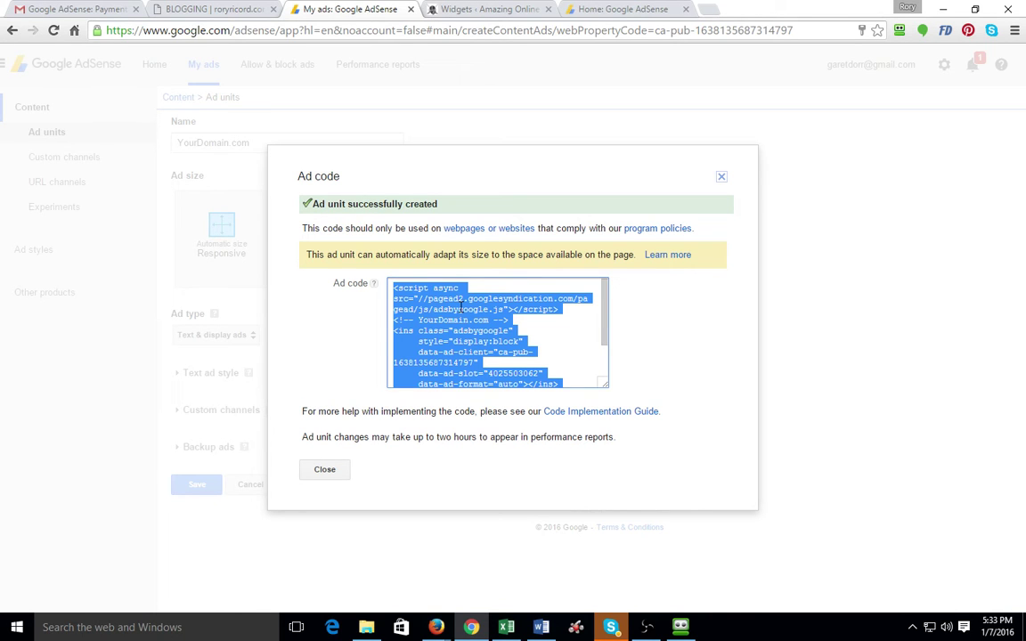
Switch to the WordPress widgets page and examine the code in the Left of Menu sidebar's Text widget
left_click(485, 9)
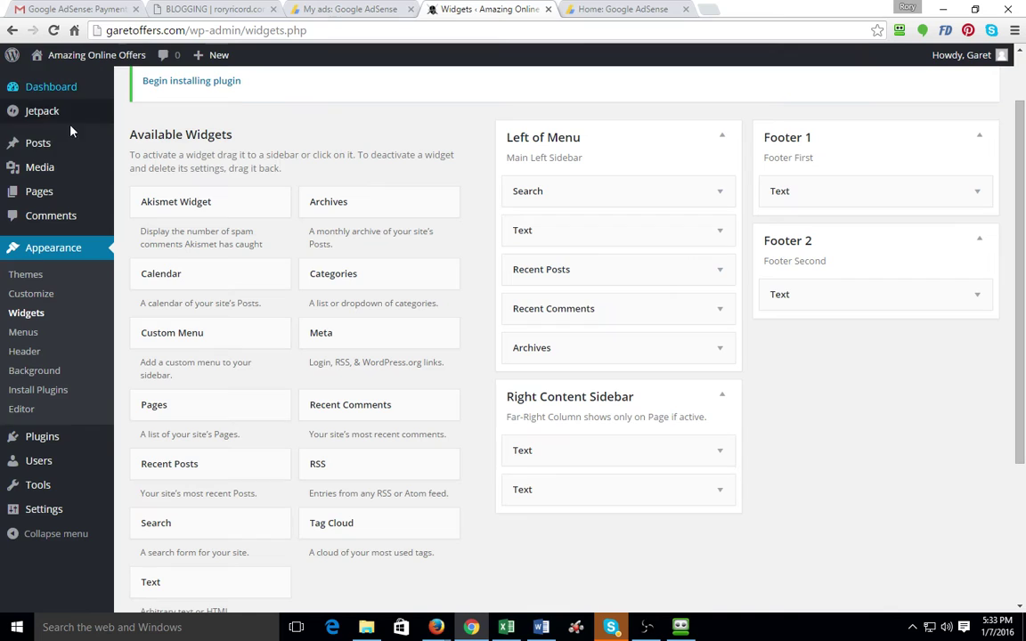
mouse_move(78, 63)
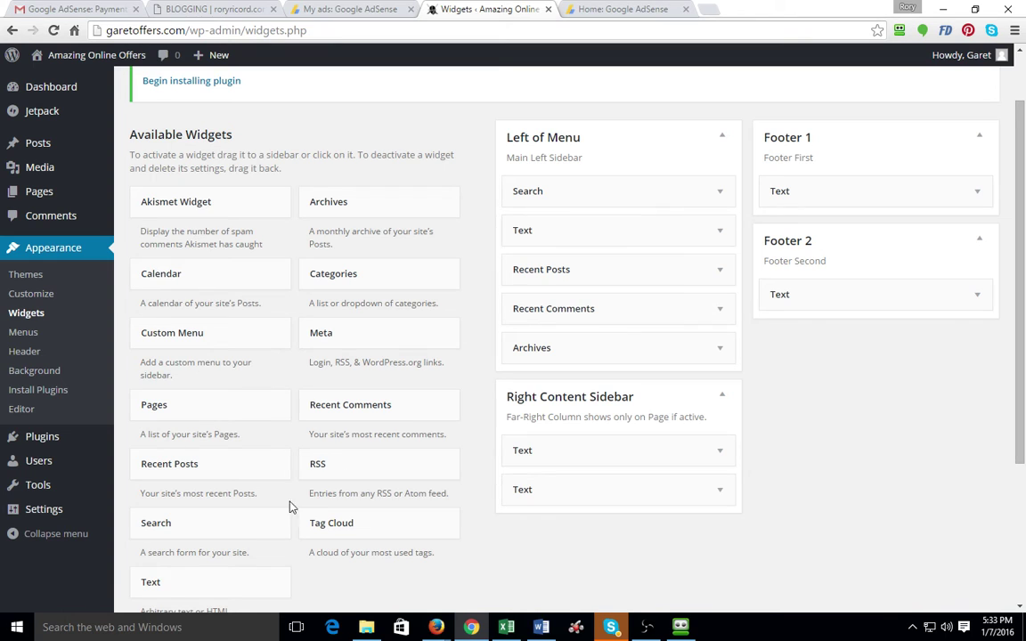
left_click_drag(172, 585, 150, 523)
left_click(720, 232)
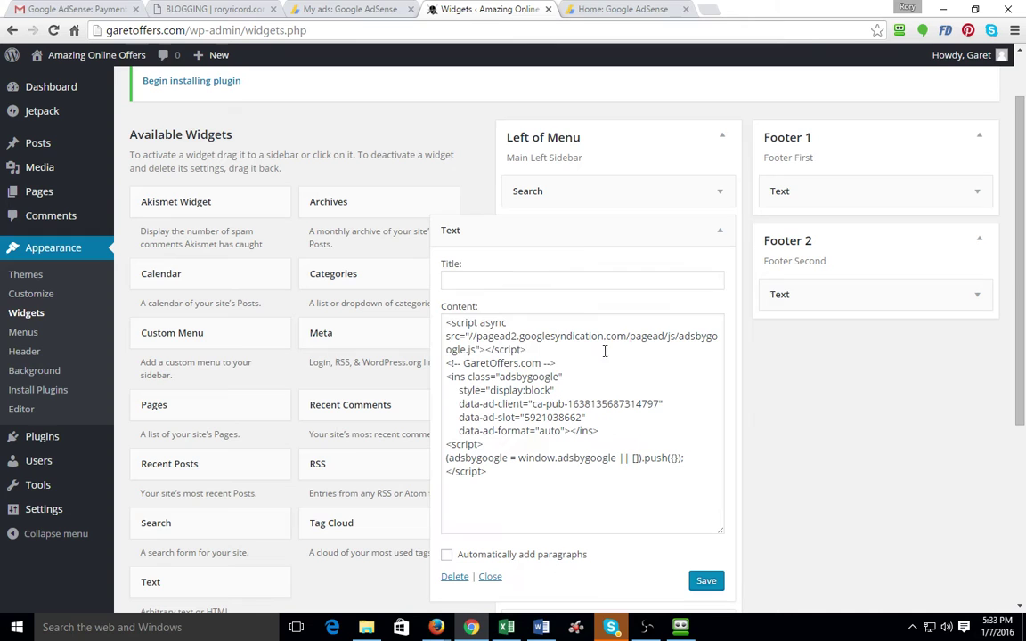
left_click(554, 362)
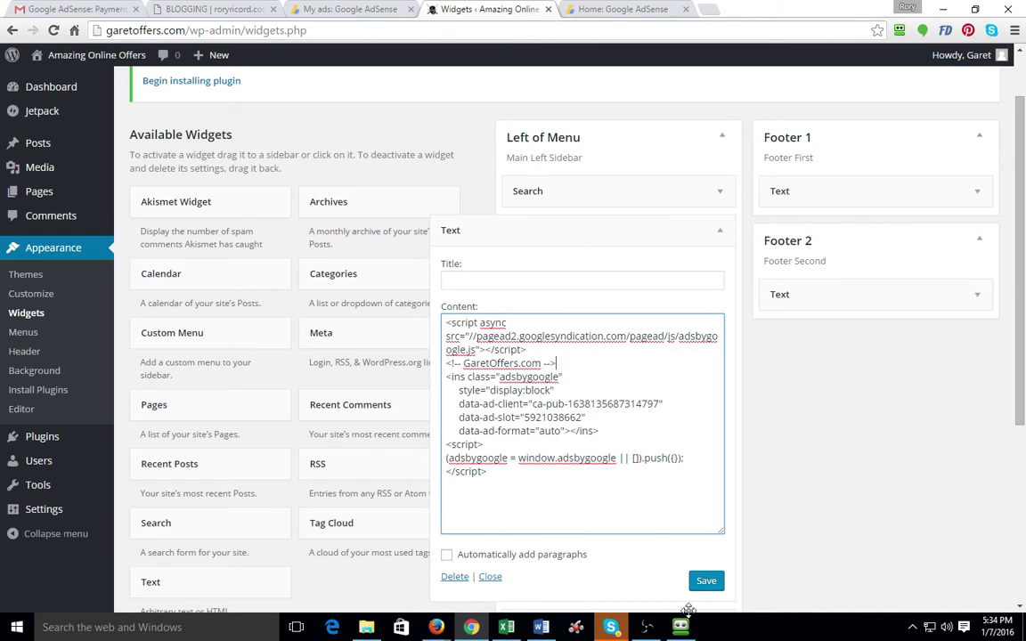
left_click(489, 577)
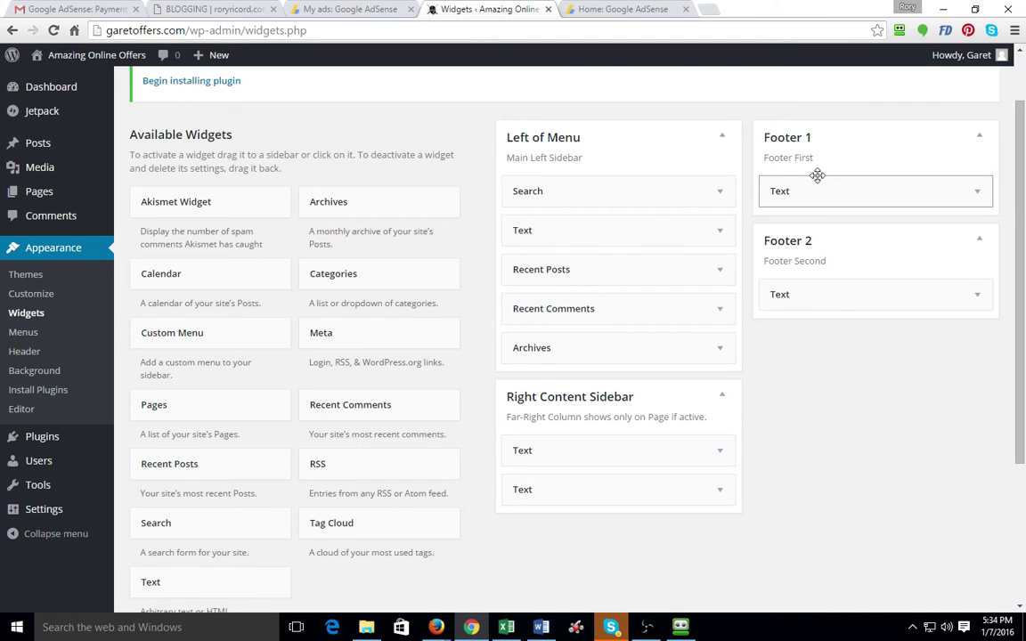
Examine the code in the Text widgets of Footer 1 and Footer 2, closing each one
left_click(781, 189)
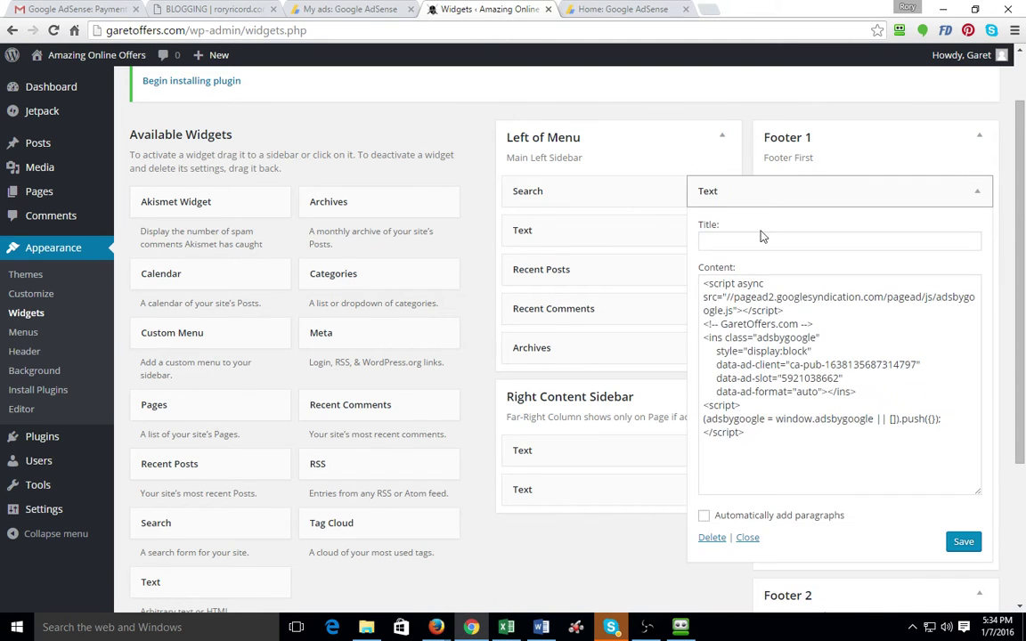
left_click(843, 343)
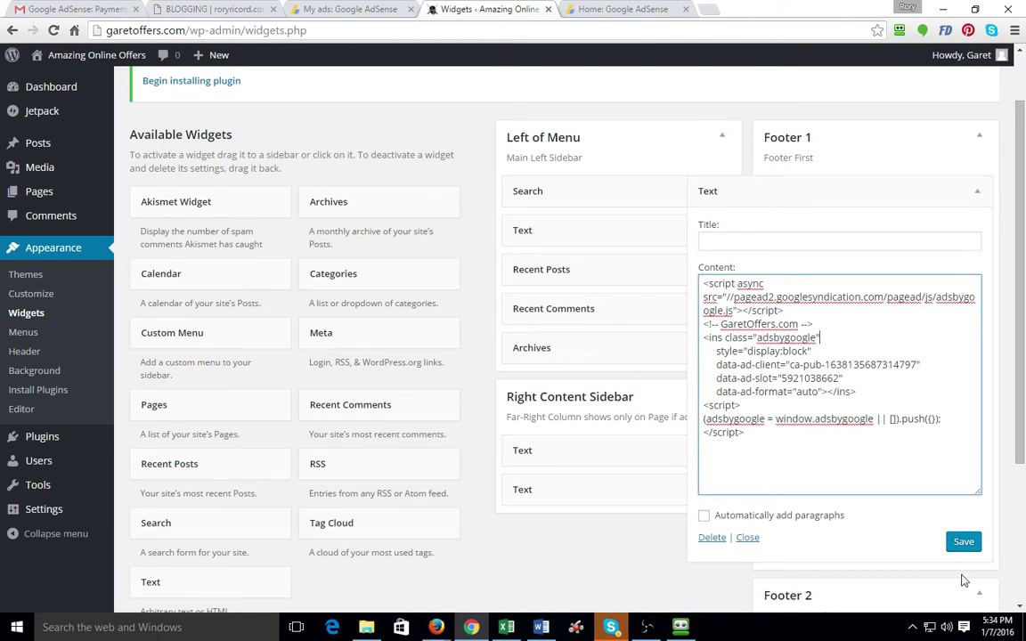
left_click(745, 539)
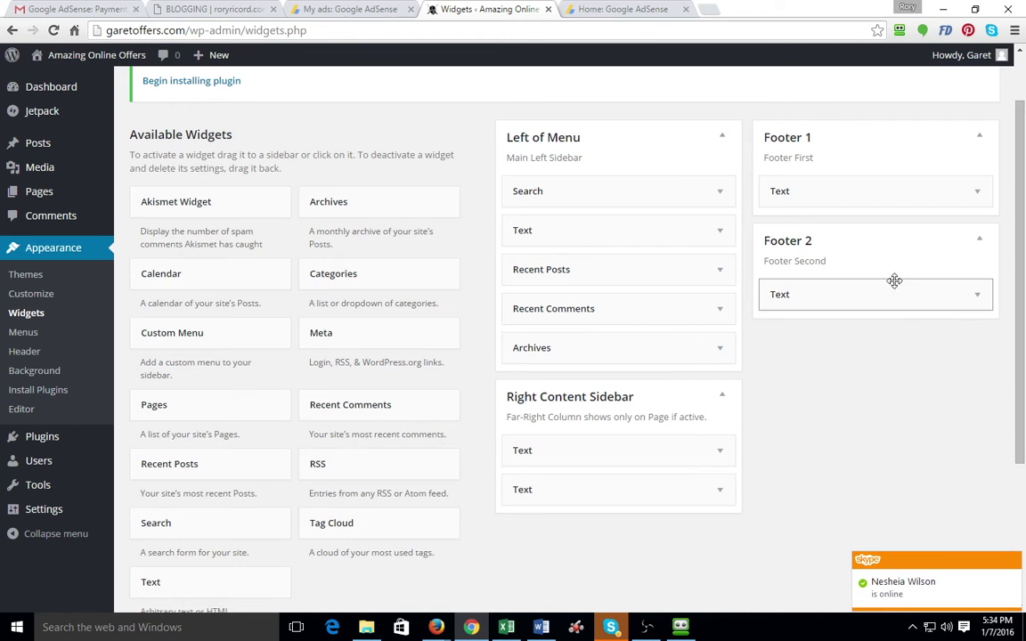
left_click(978, 299)
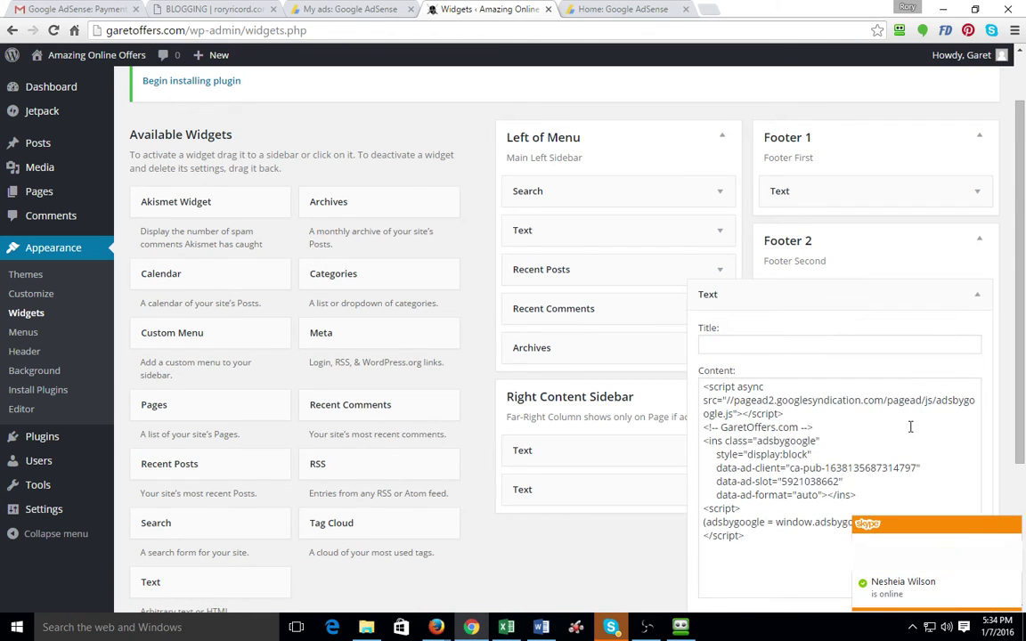
left_click(979, 296)
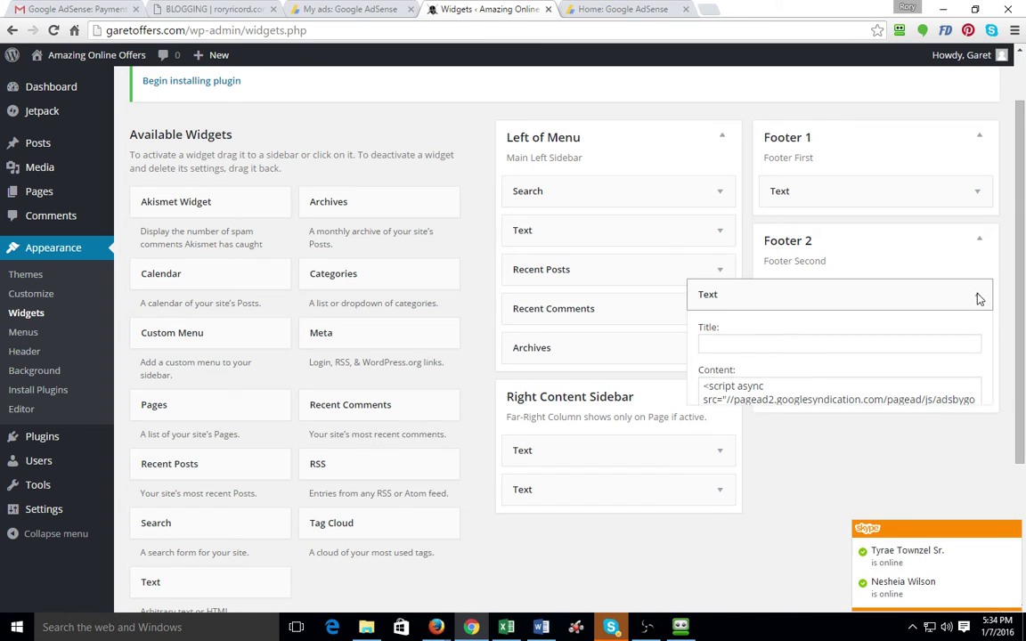
Examine the content of both Text widgets in the Right Content Sidebar
scroll(813, 405, "down", 3)
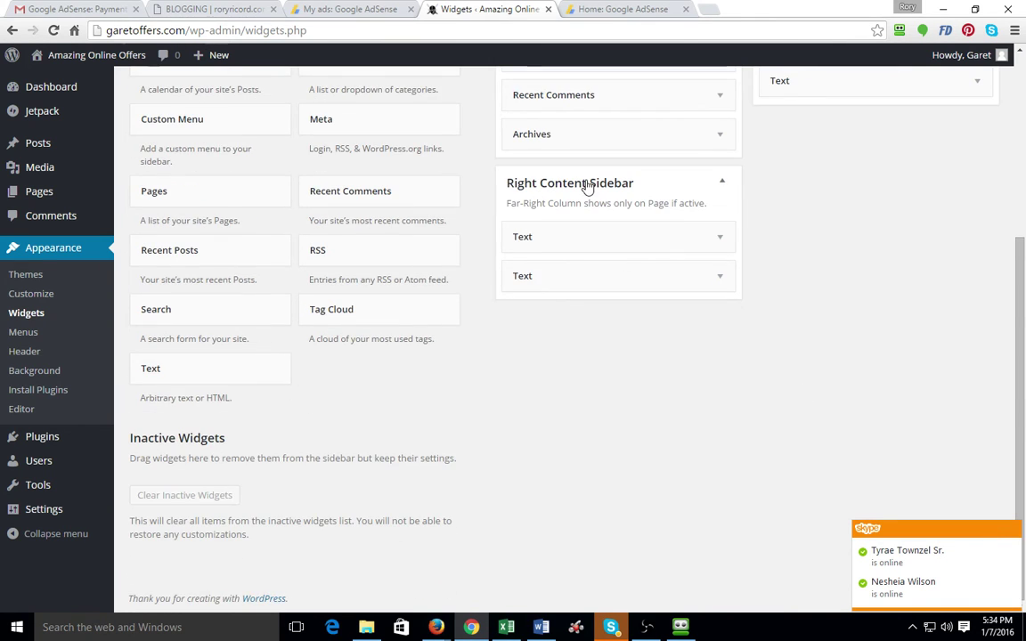
left_click(718, 237)
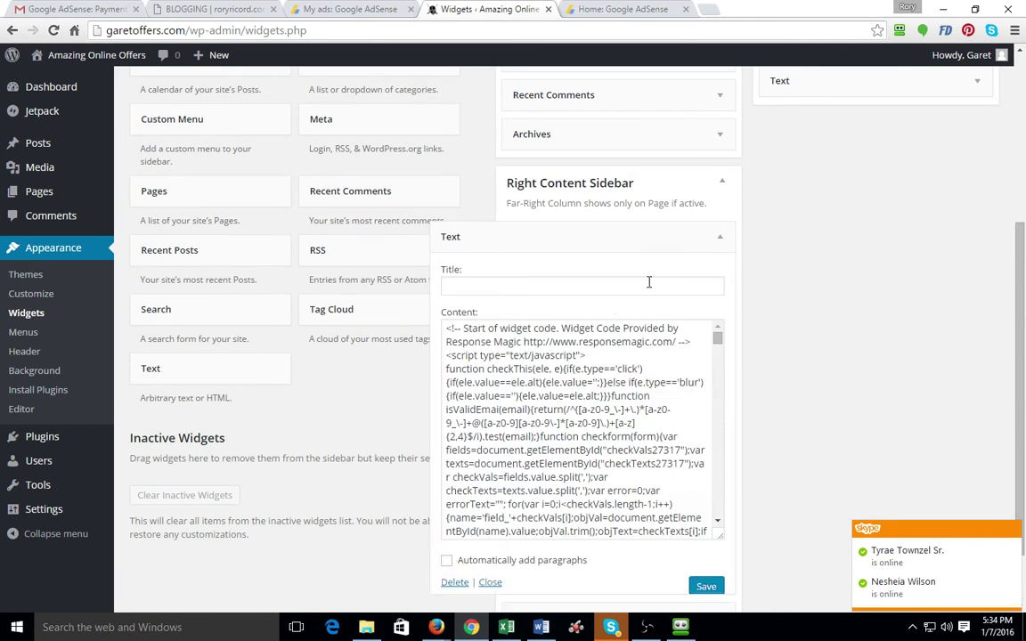
left_click(490, 583)
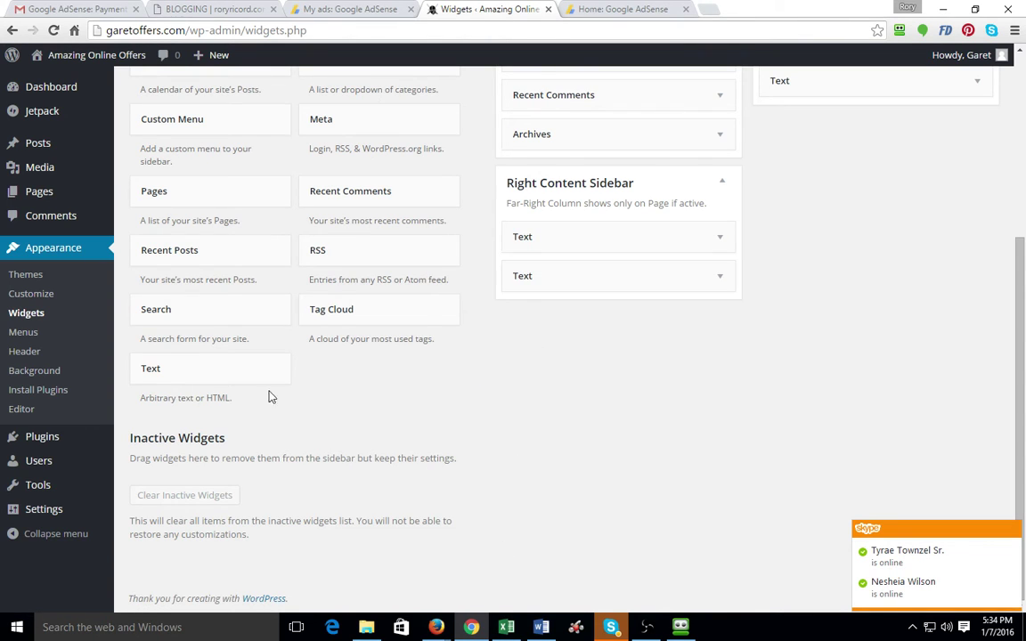
left_click_drag(165, 373, 214, 396)
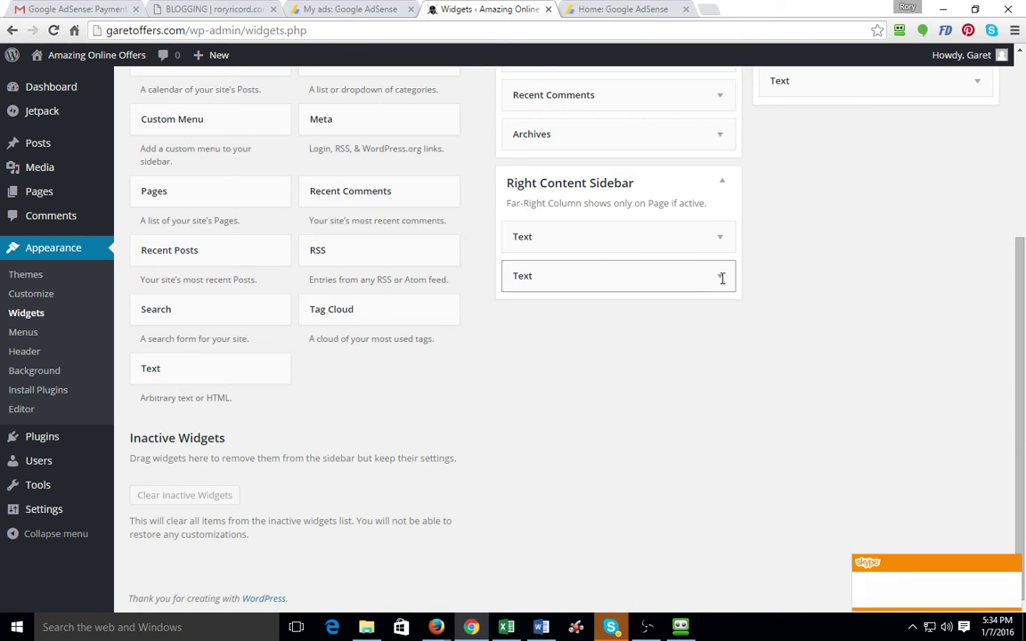
left_click(721, 277)
left_click(574, 409)
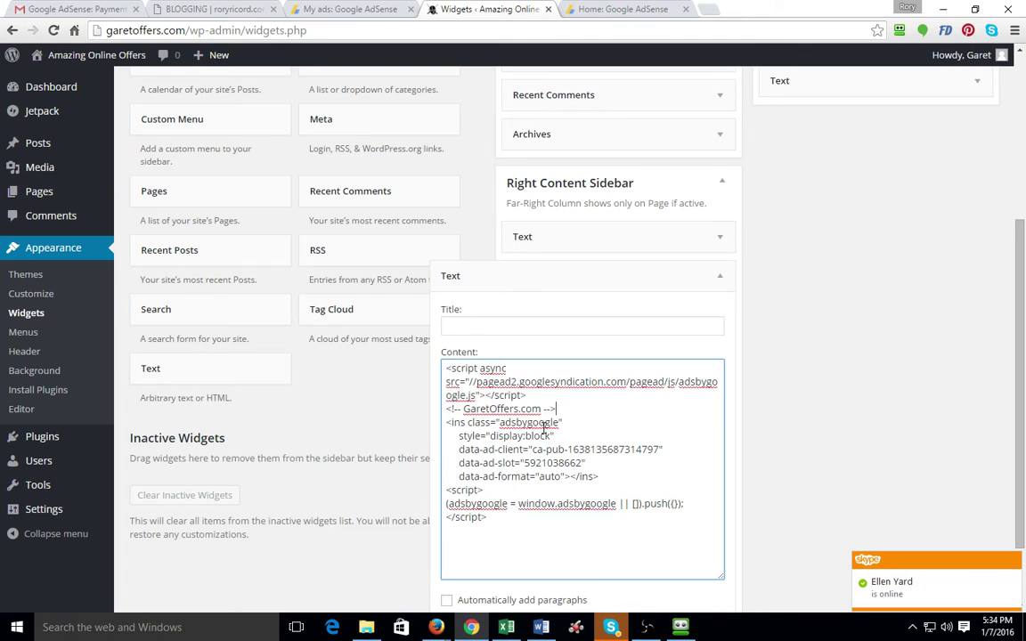
Close the Text widget containing the ad code in the Right Content Sidebar
scroll(820, 438, "down", 1)
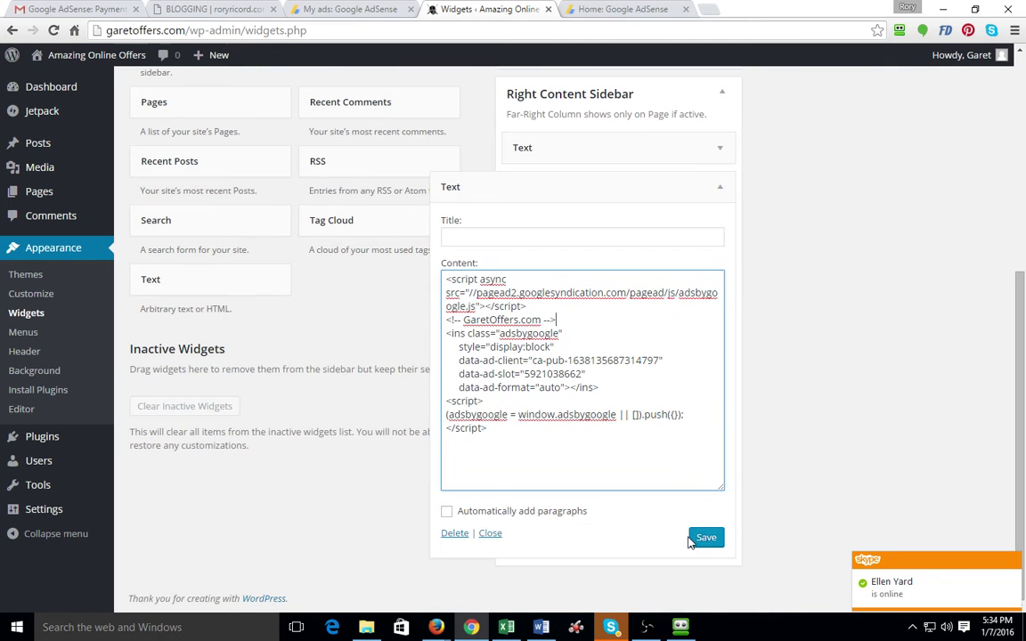
left_click(490, 534)
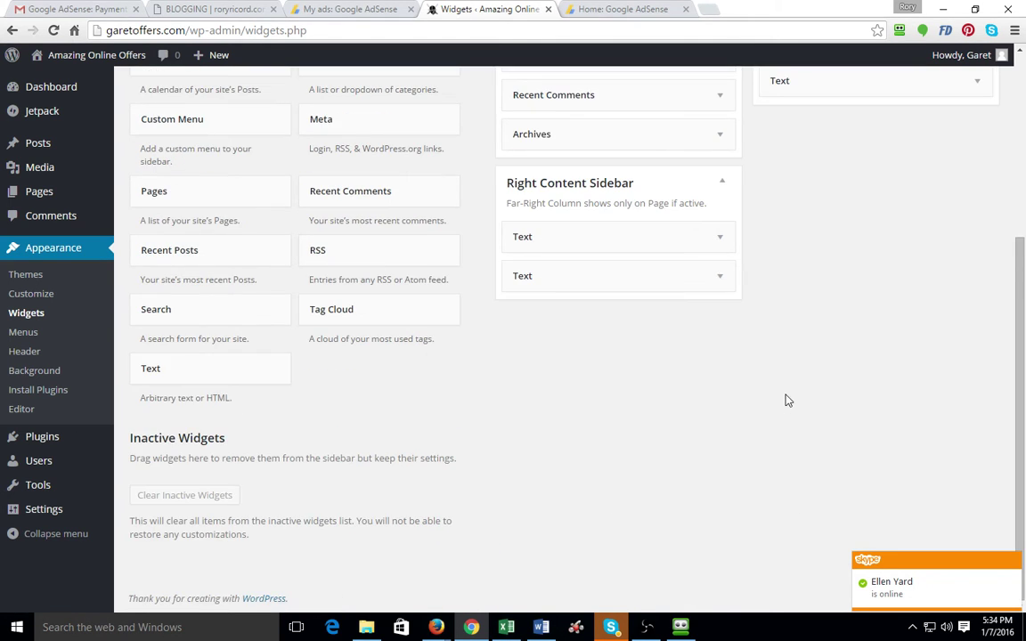
scroll(748, 447, "up", 3)
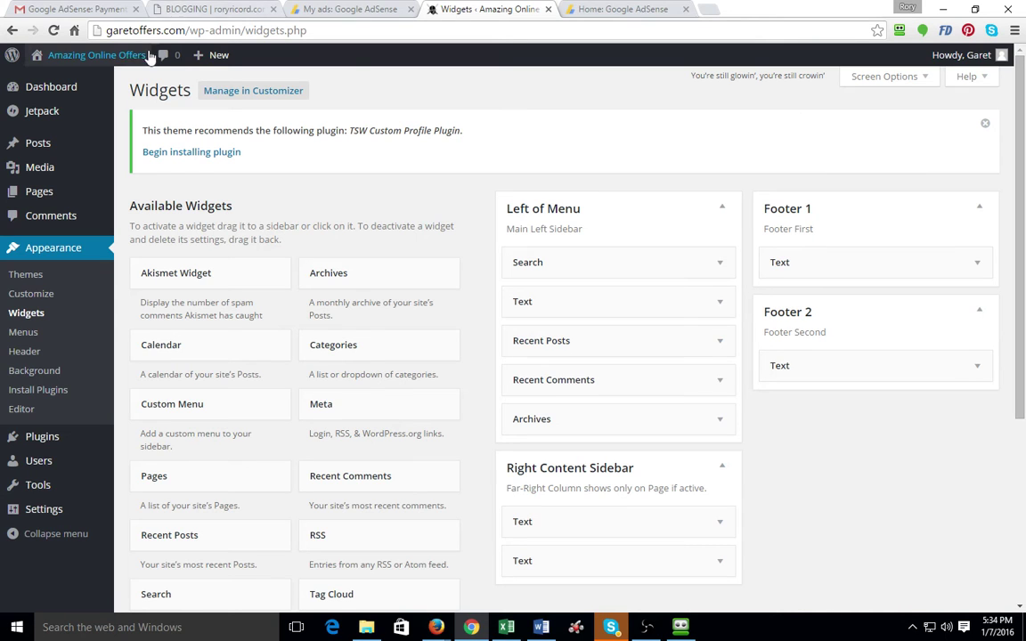
Visit the live Amazing Online Offers site and examine the ads placed beside the category menu on its home page
mouse_move(80, 57)
left_click(59, 85)
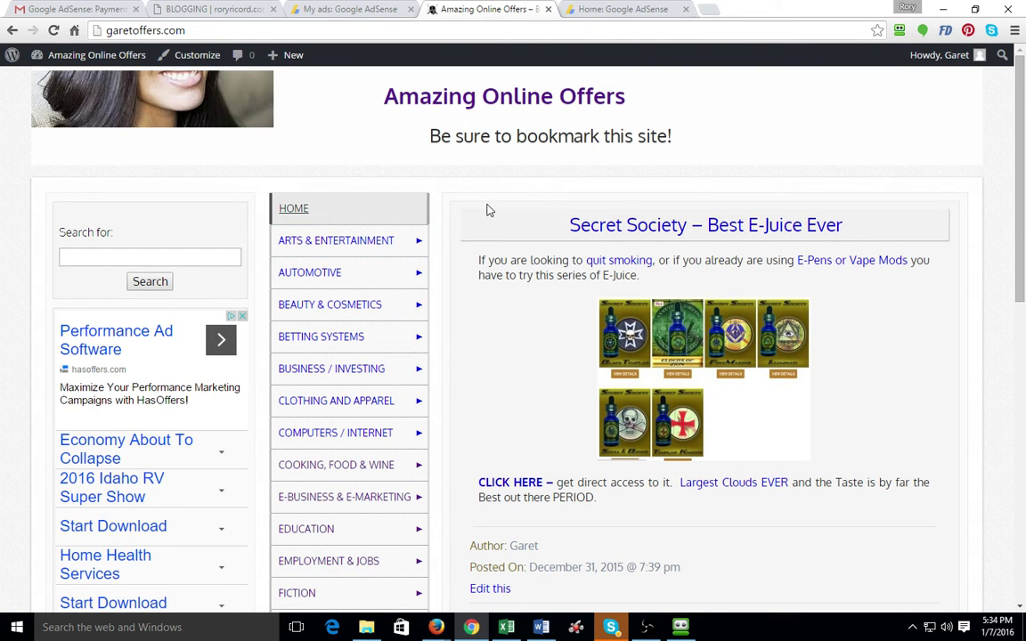
scroll(486, 211, "down", 3)
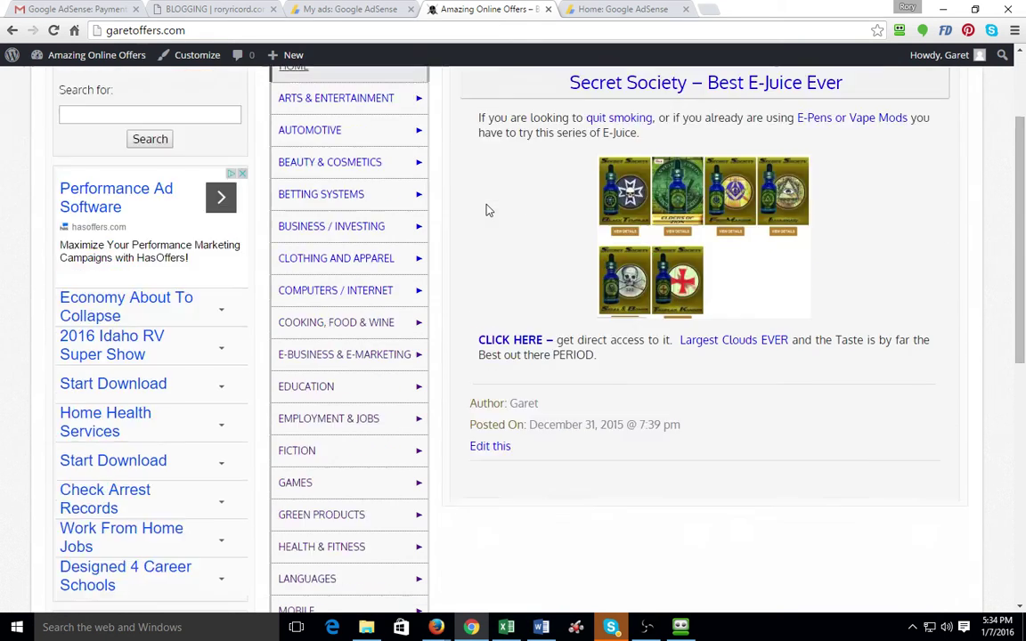
scroll(437, 214, "up", 2)
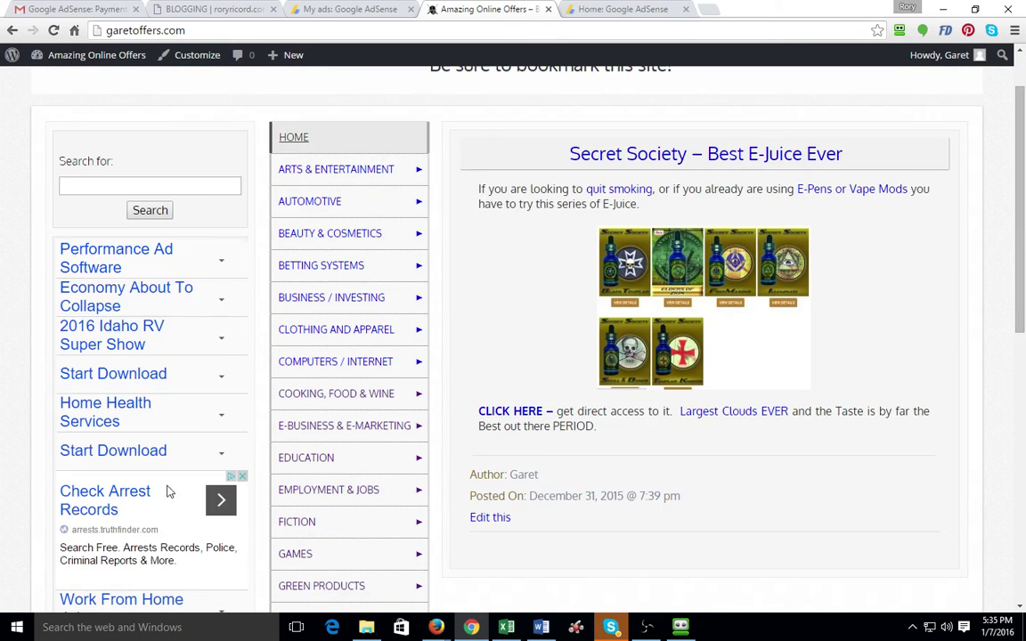
scroll(327, 206, "down", 1)
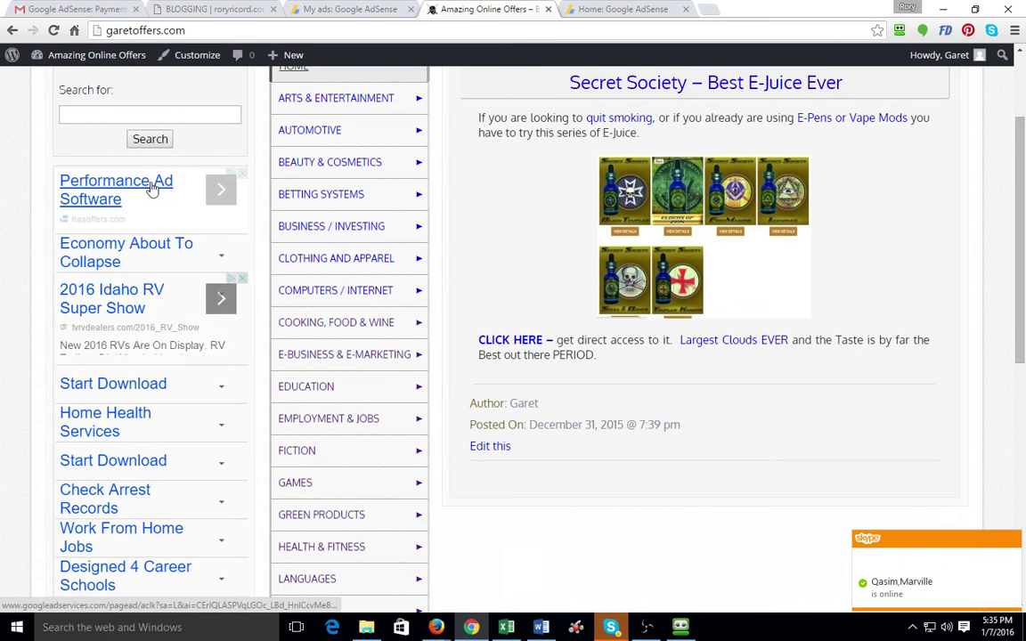
scroll(218, 171, "up", 2)
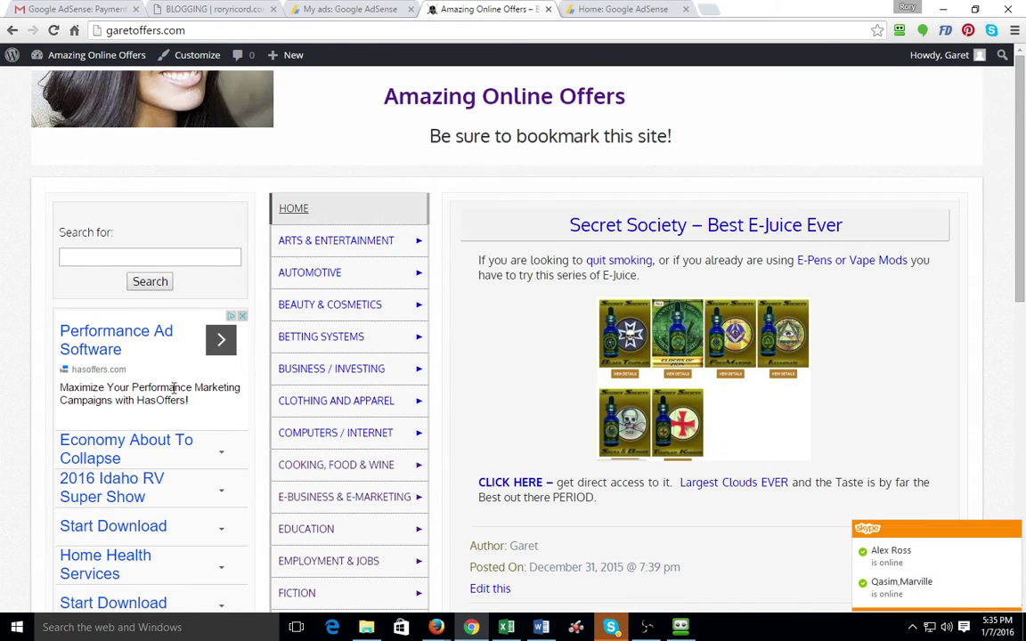
scroll(561, 312, "down", 4)
scroll(516, 258, "up", 4)
Open the Movies Direct page under Arts & Entertainment and examine the ads in its right sidebar and footer
mouse_move(366, 259)
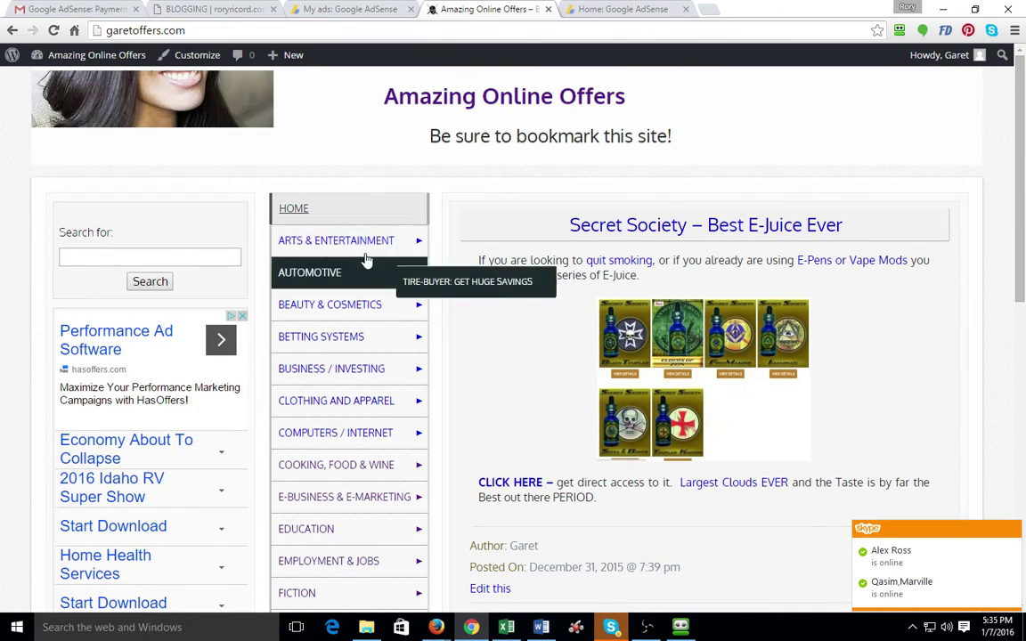
mouse_move(348, 240)
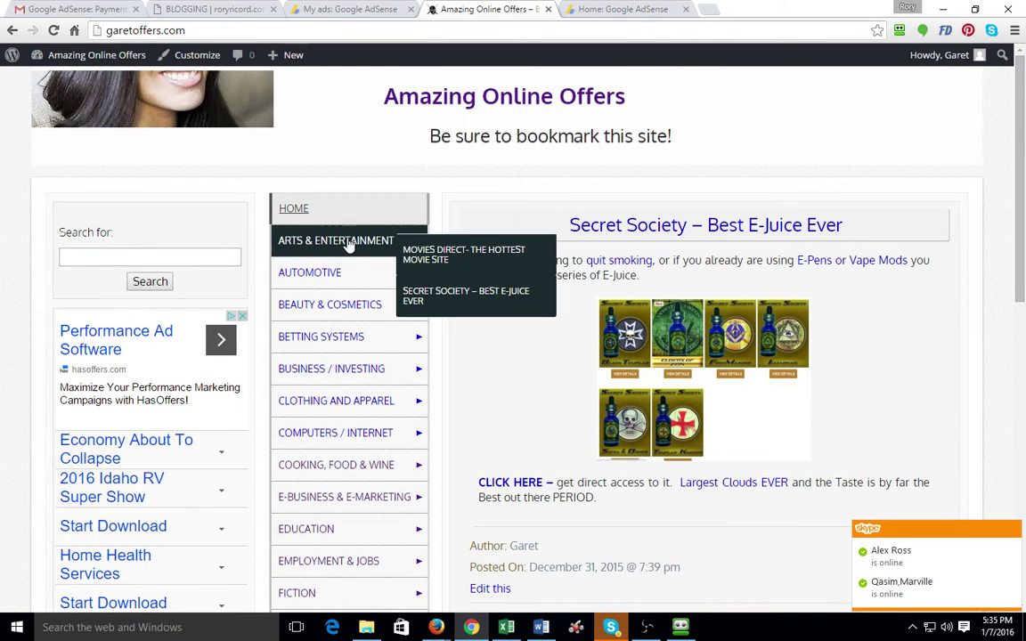
left_click(441, 259)
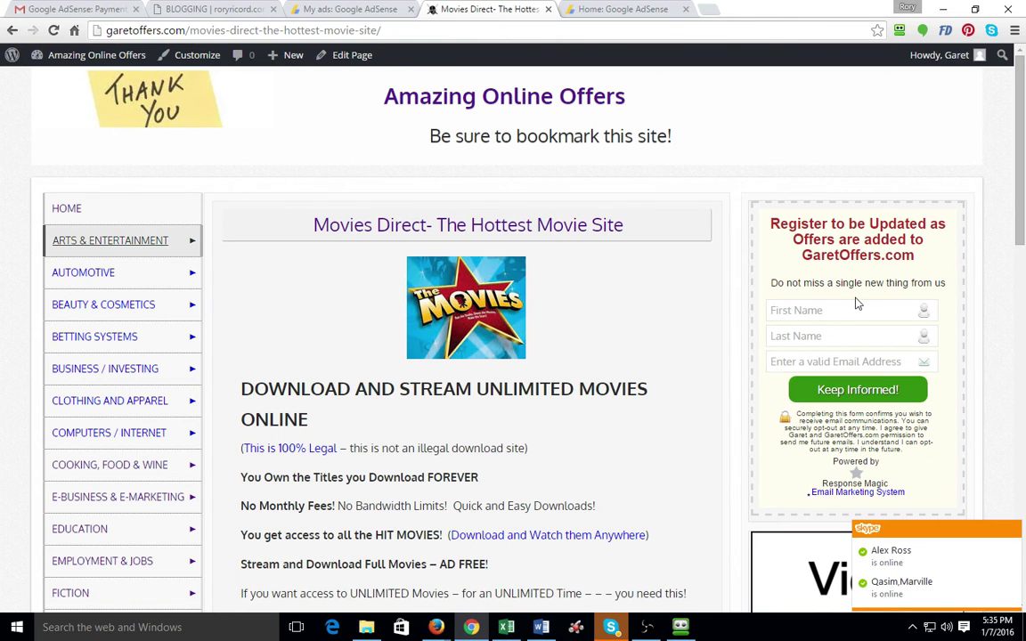
scroll(855, 301, "down", 4)
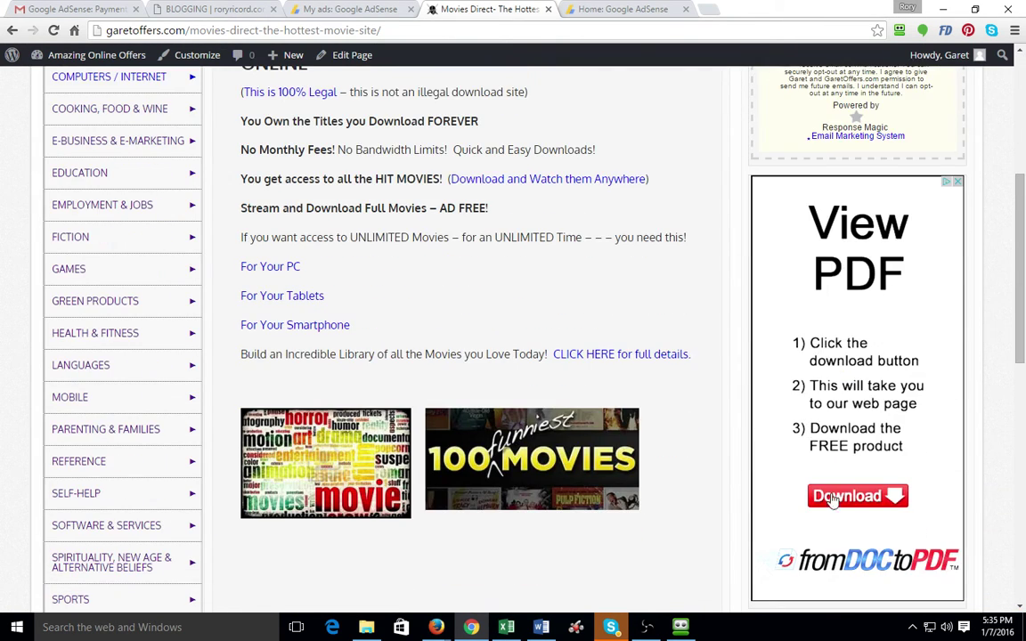
scroll(874, 522, "down", 2)
scroll(879, 391, "up", 1)
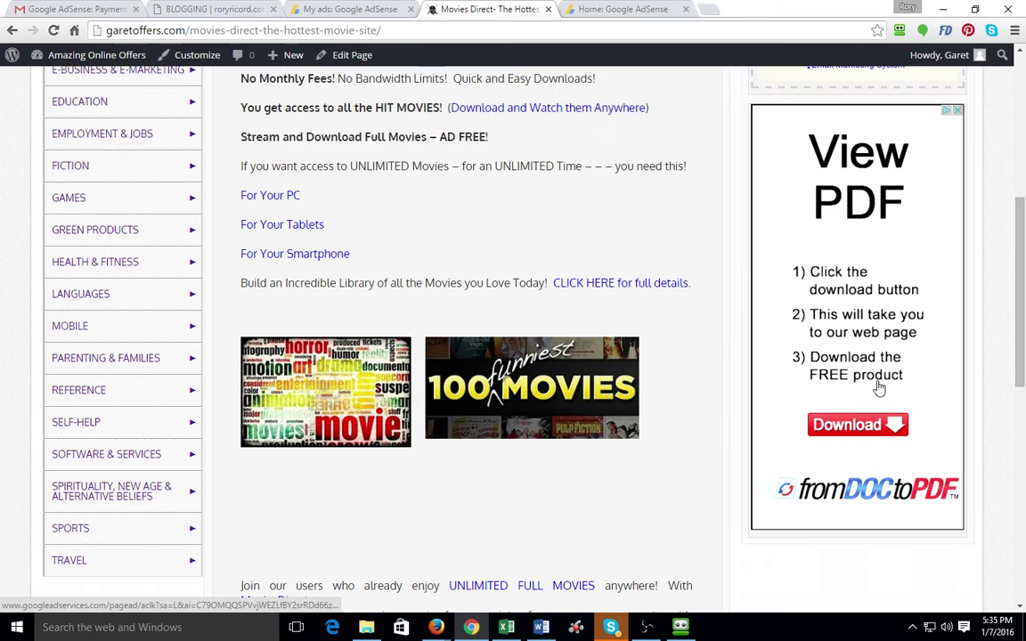
scroll(666, 405, "down", 7)
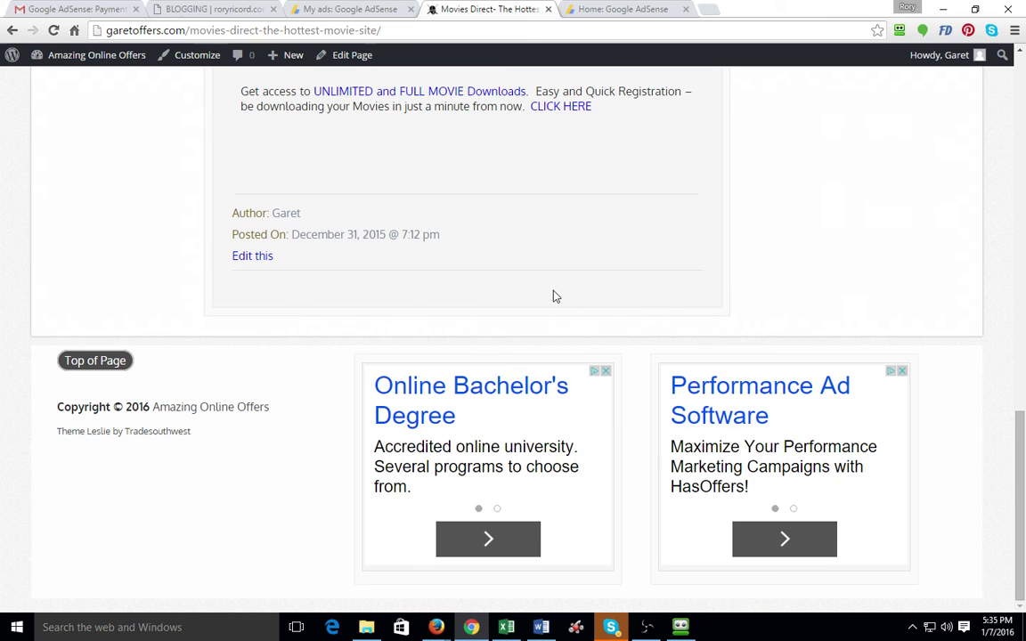
scroll(552, 291, "up", 15)
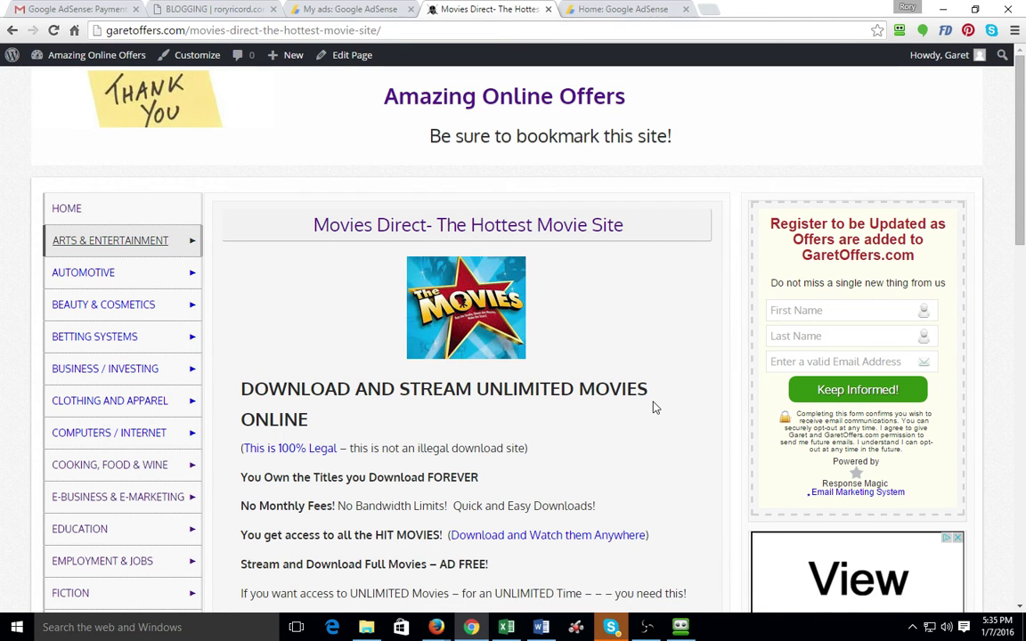
Review the Movies Direct page's layout again, covering the category menu, registration form, sidebar ad and both footer ads
scroll(653, 407, "down", 3)
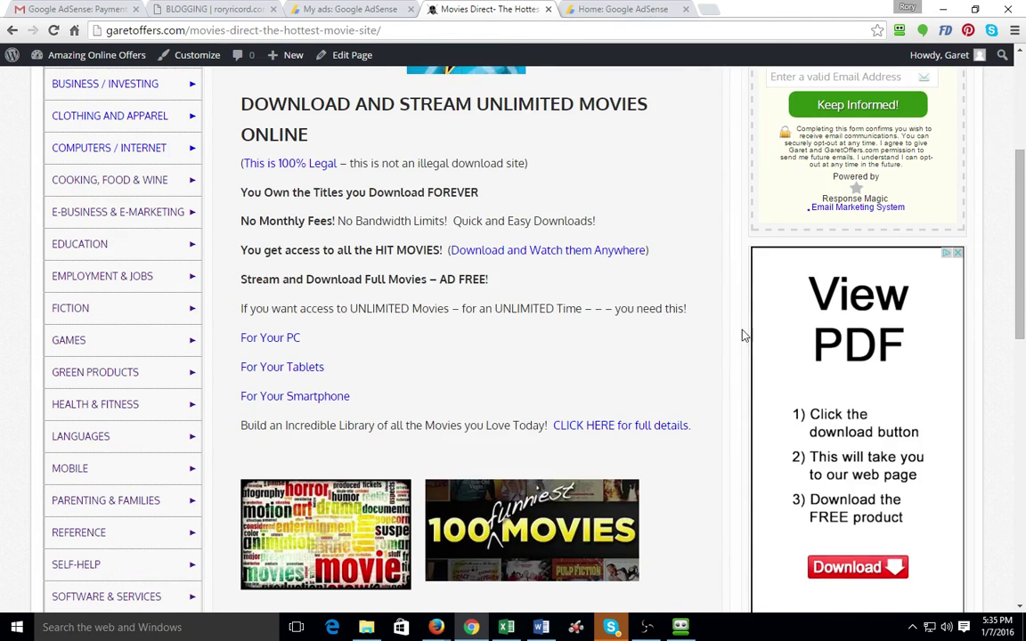
scroll(723, 338, "up", 3)
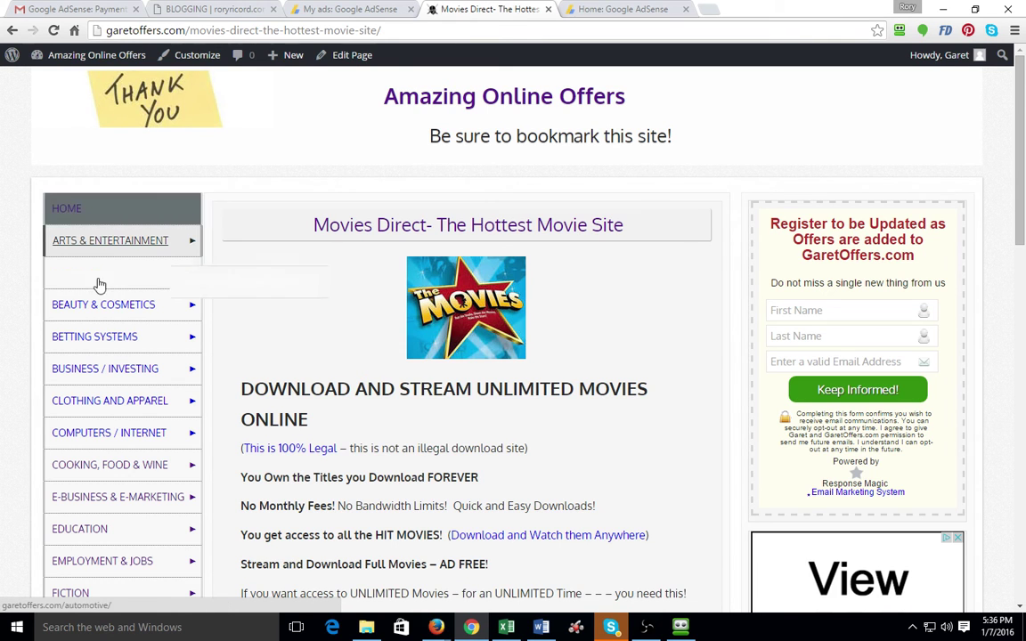
scroll(287, 304, "down", 2)
scroll(288, 304, "up", 2)
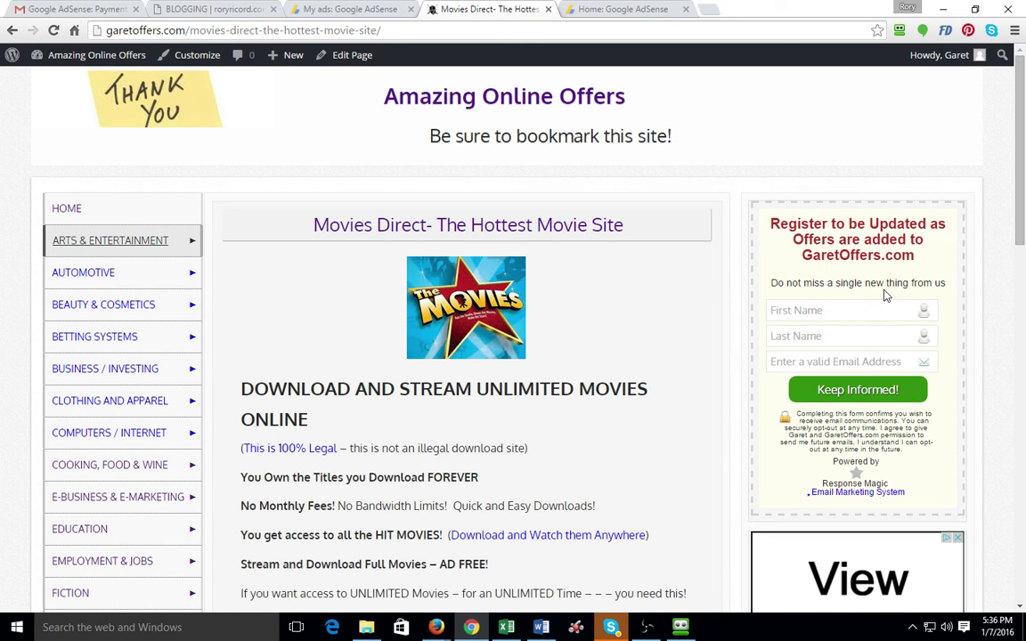
scroll(744, 309, "down", 4)
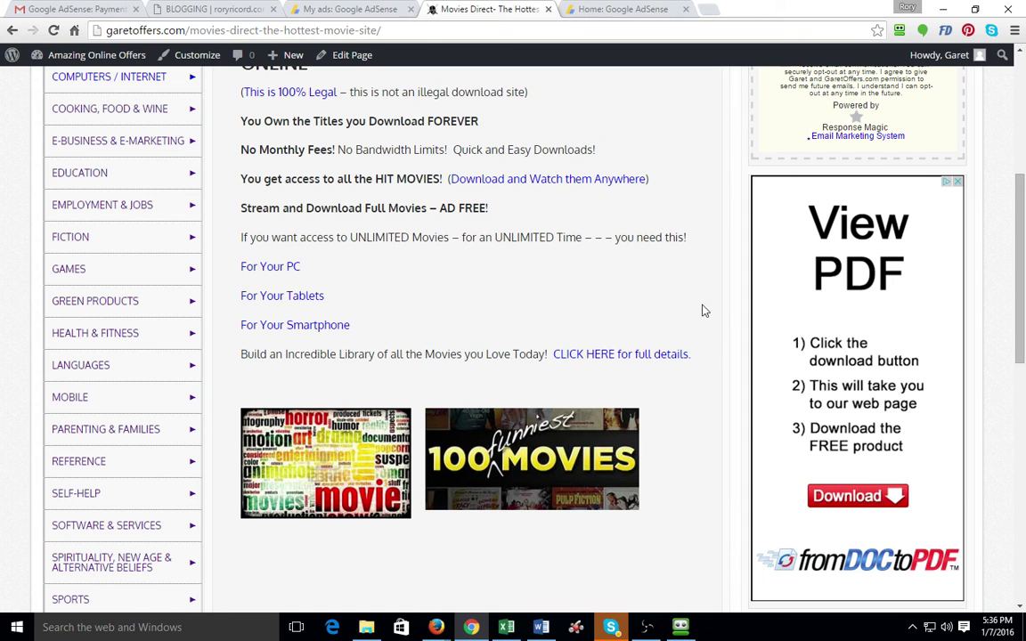
scroll(699, 307, "down", 8)
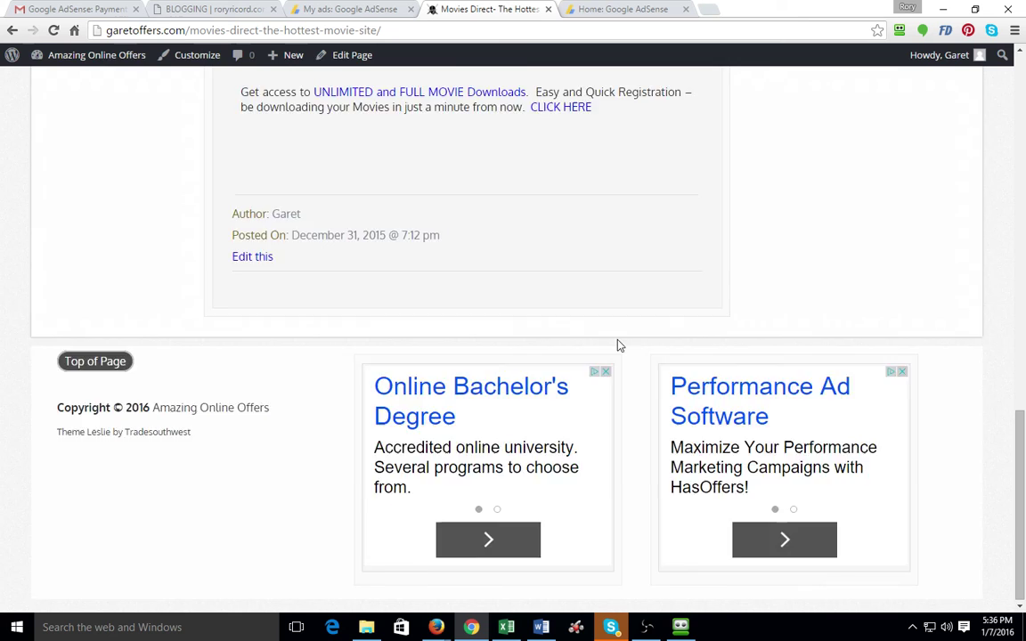
scroll(620, 346, "up", 10)
scroll(618, 345, "up", 3)
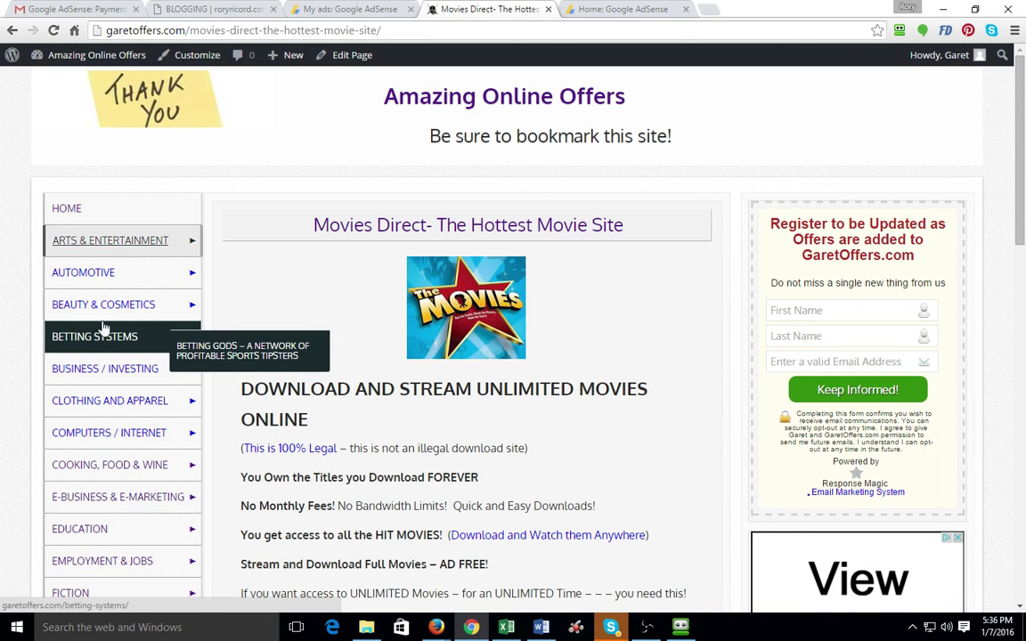
Look through the category menu, open the Betting Gods page and examine its right sidebar and footer ads
scroll(93, 480, "down", 5)
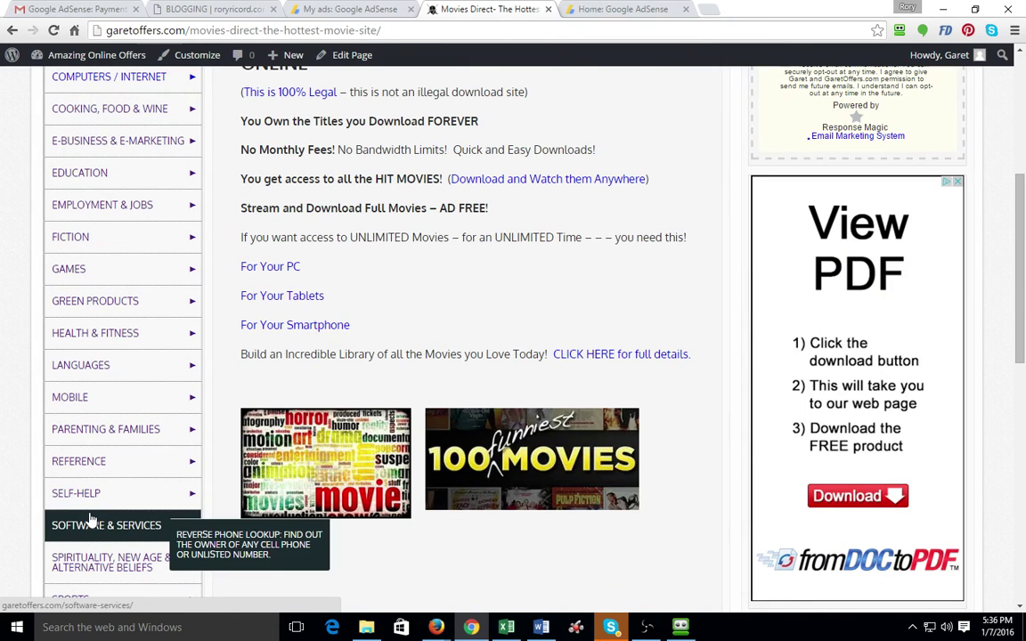
scroll(93, 521, "up", 5)
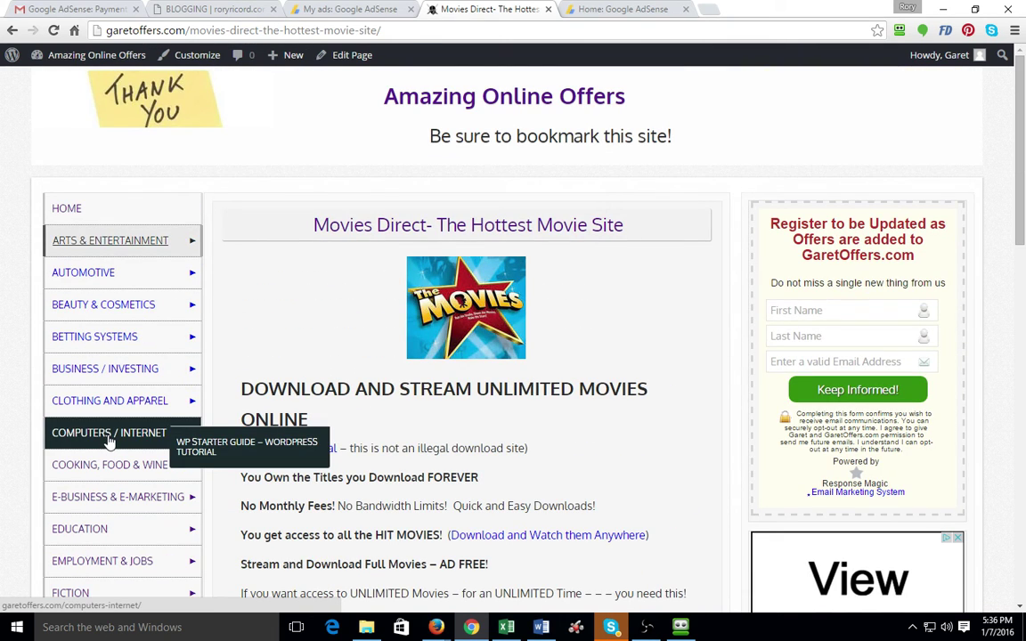
mouse_move(125, 381)
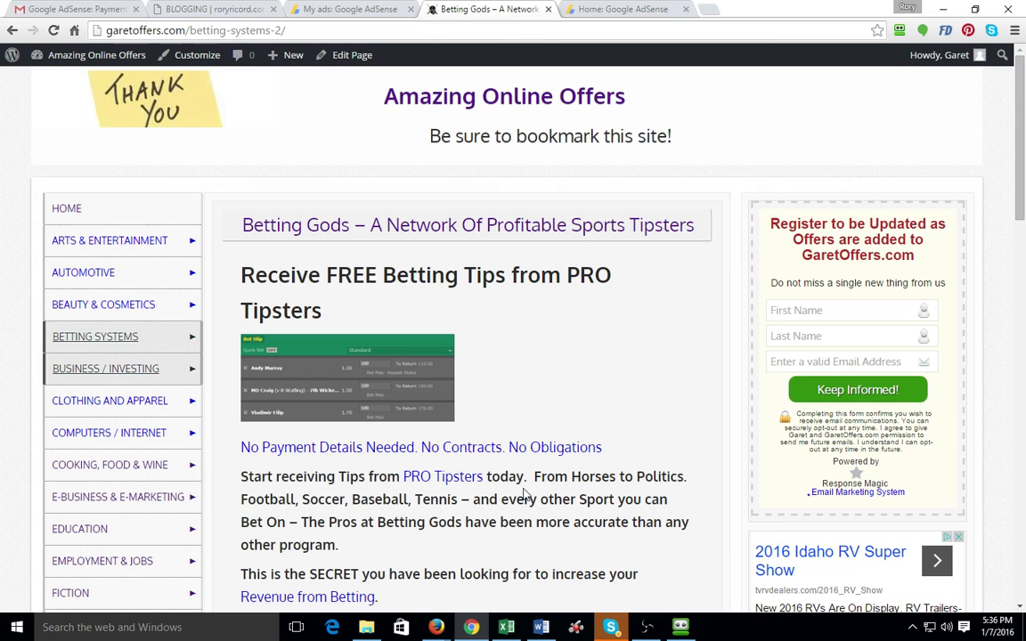
scroll(526, 496, "down", 3)
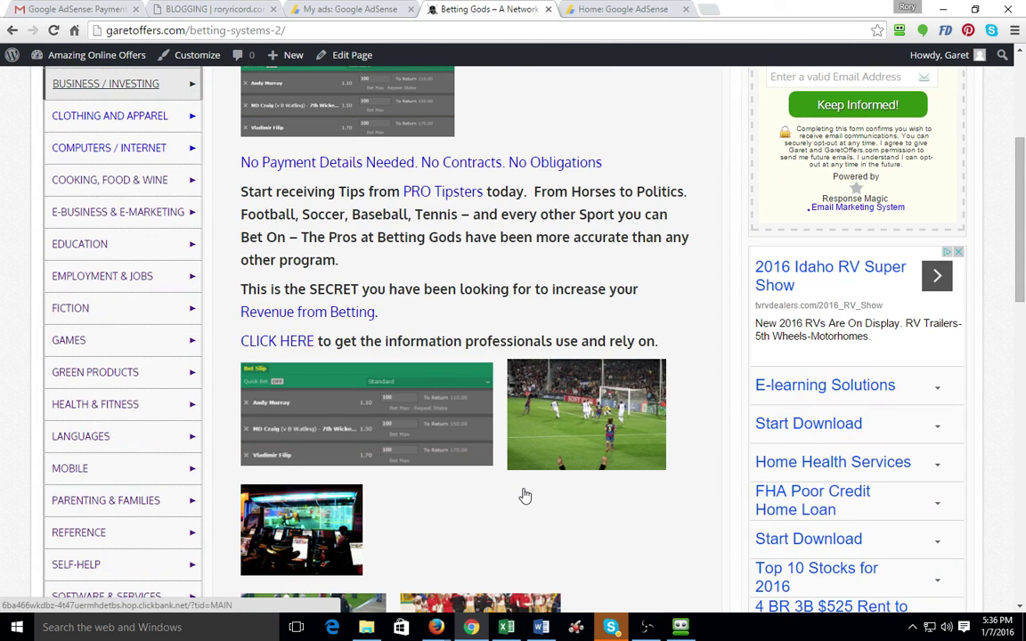
scroll(526, 496, "down", 3)
scroll(524, 494, "down", 6)
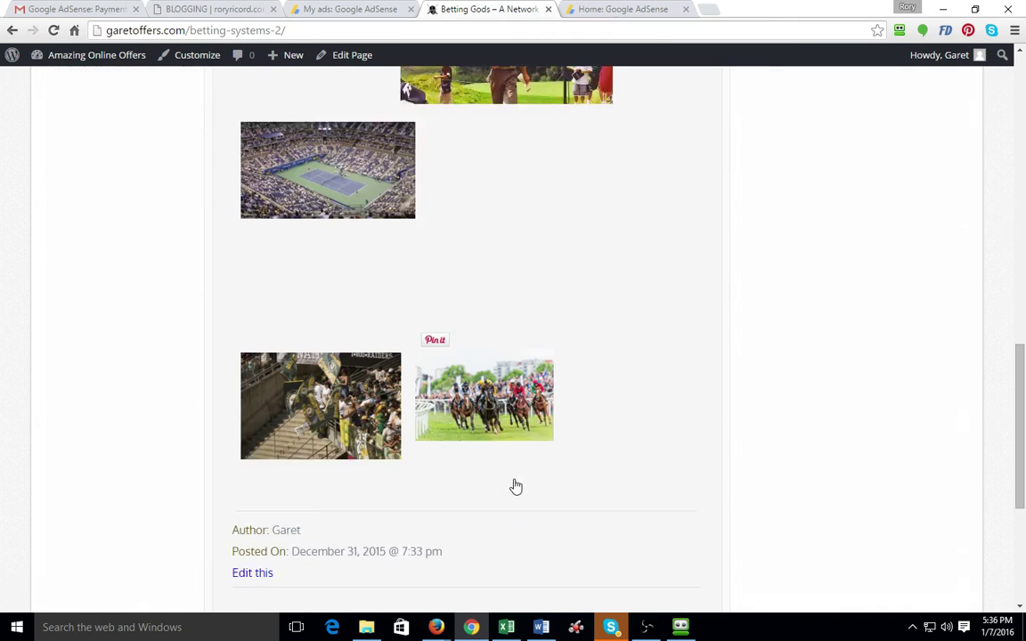
scroll(513, 483, "up", 4)
scroll(513, 479, "up", 3)
scroll(513, 478, "down", 9)
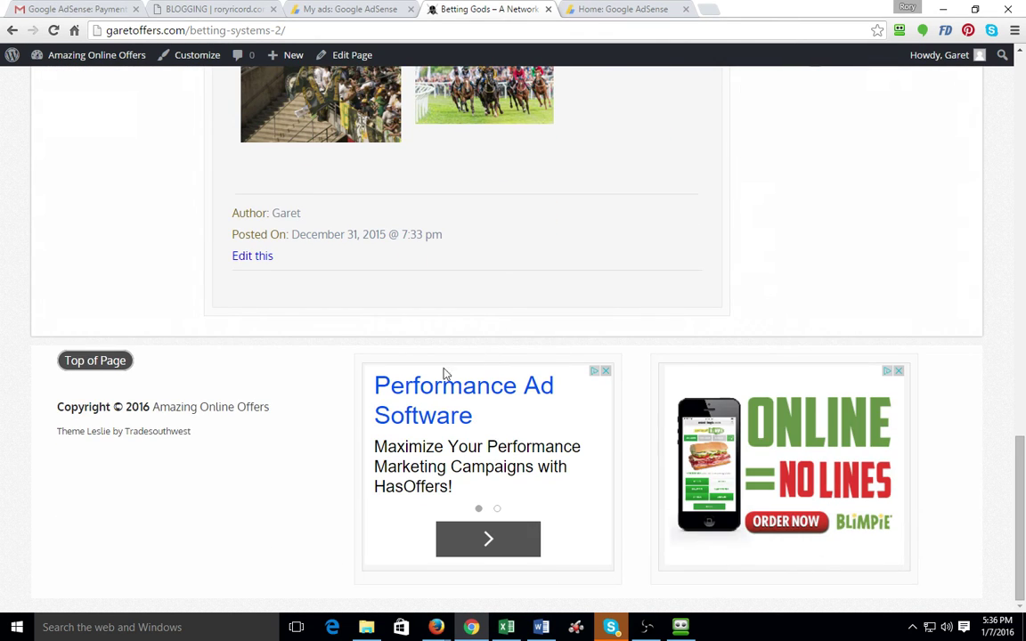
scroll(611, 335, "up", 1)
scroll(611, 335, "up", 10)
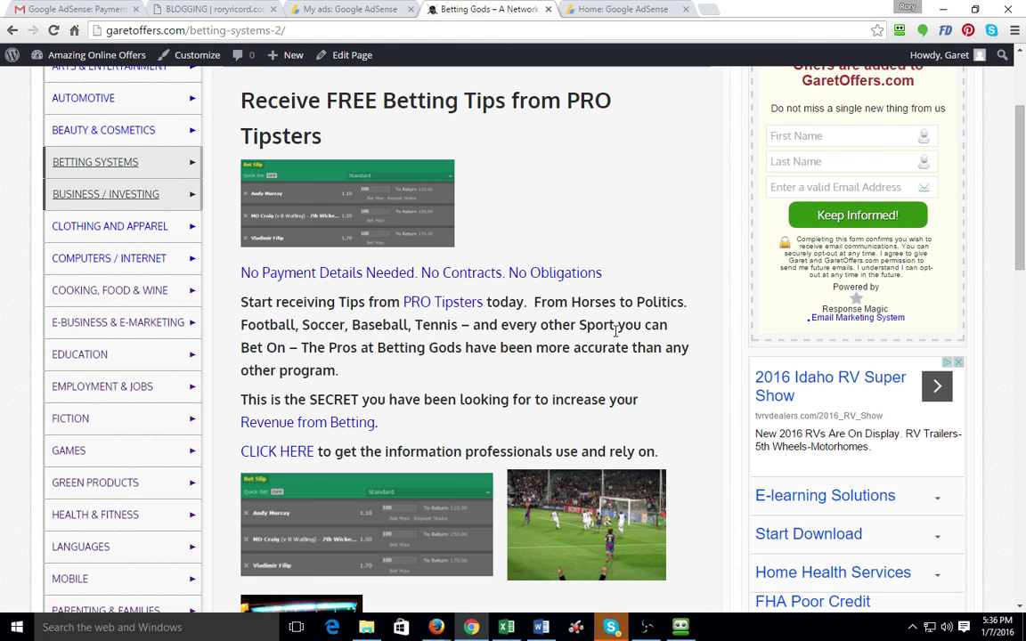
scroll(615, 332, "up", 2)
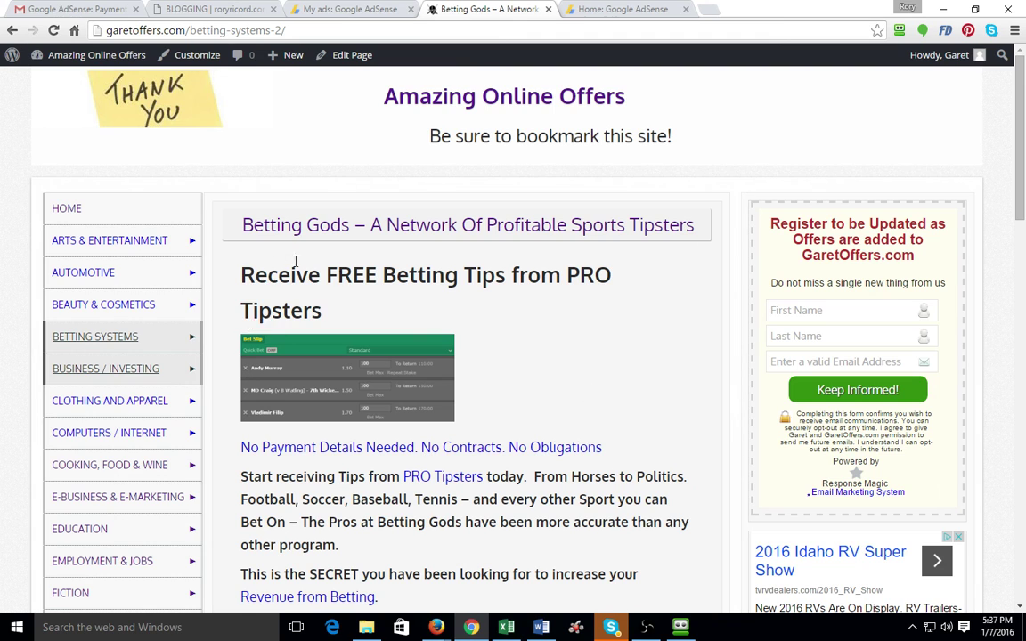
Re-examine the Betting Gods page's content and the list of ads below the registration form
mouse_move(240, 491)
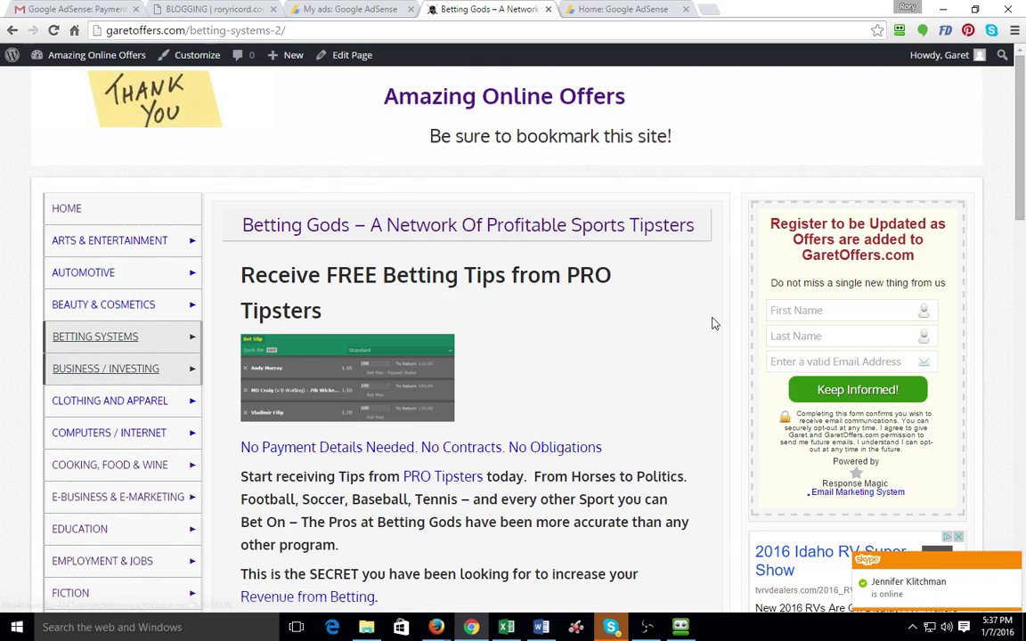
scroll(713, 323, "down", 5)
scroll(712, 323, "down", 4)
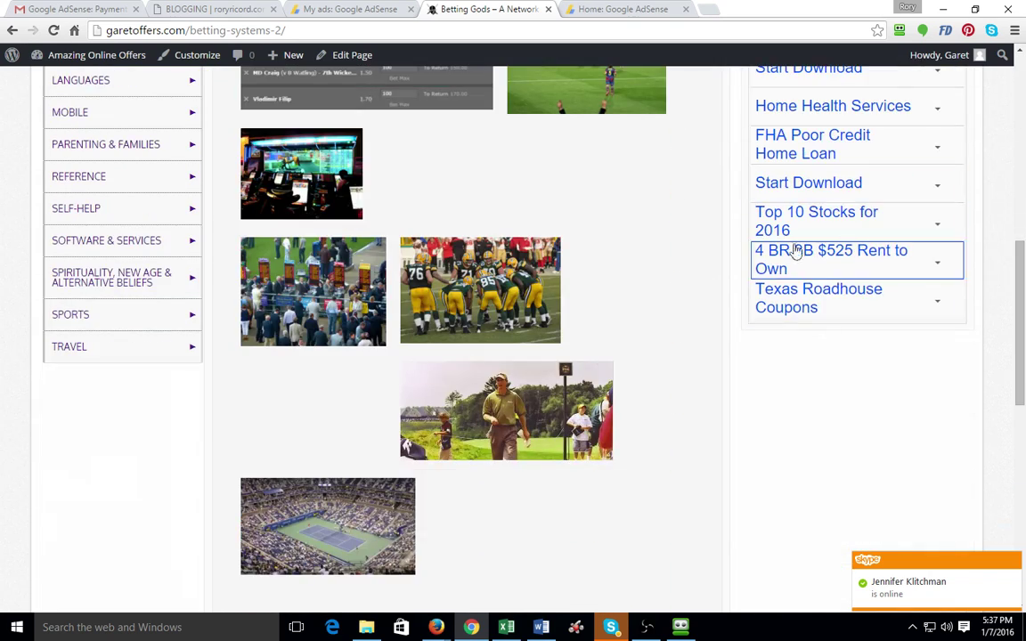
scroll(531, 315, "up", 6)
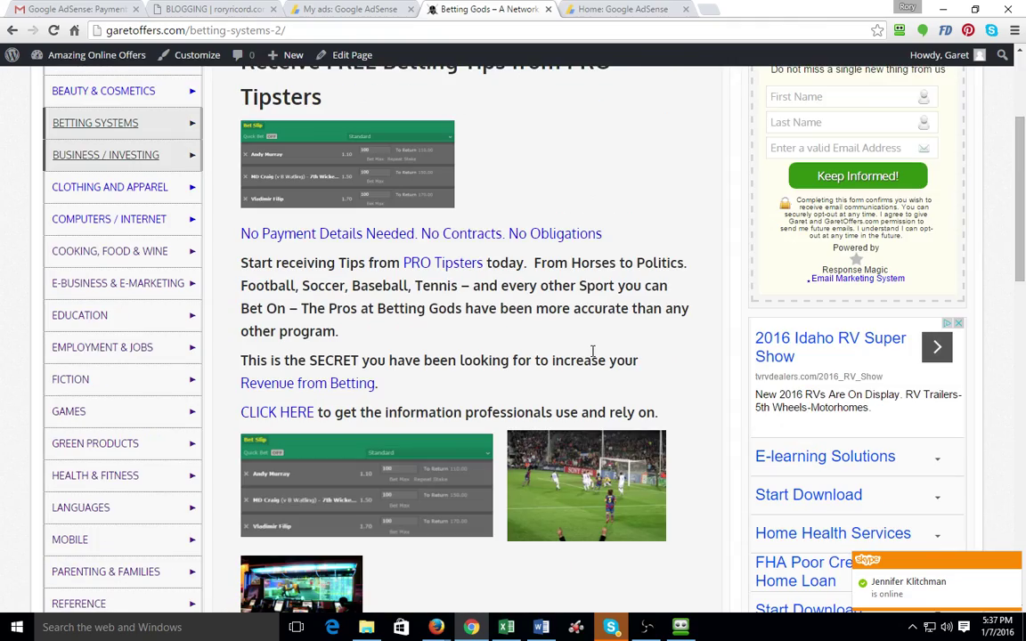
scroll(650, 390, "up", 3)
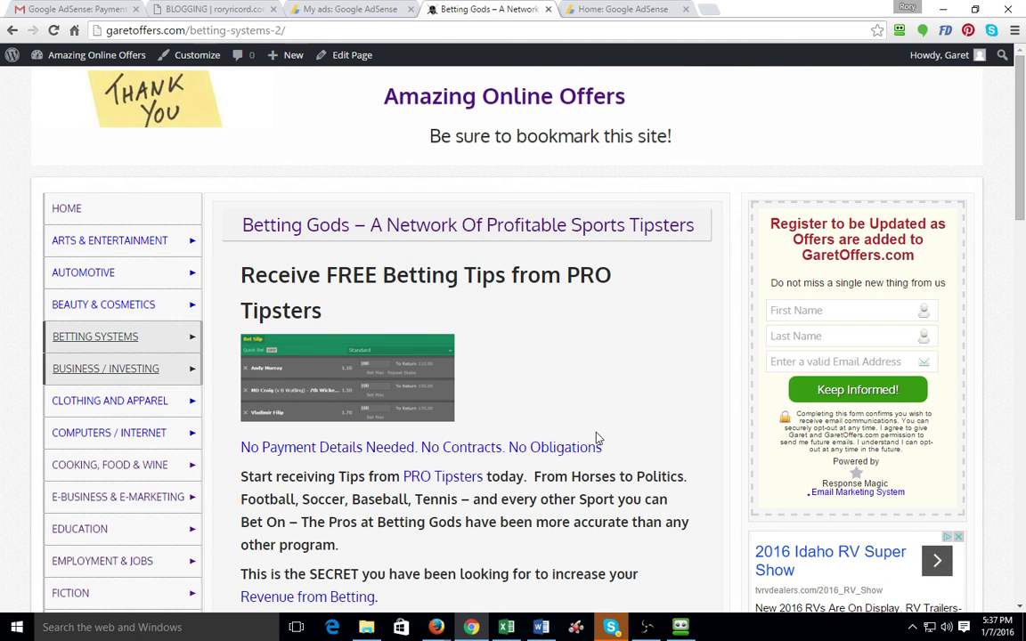
mouse_move(118, 395)
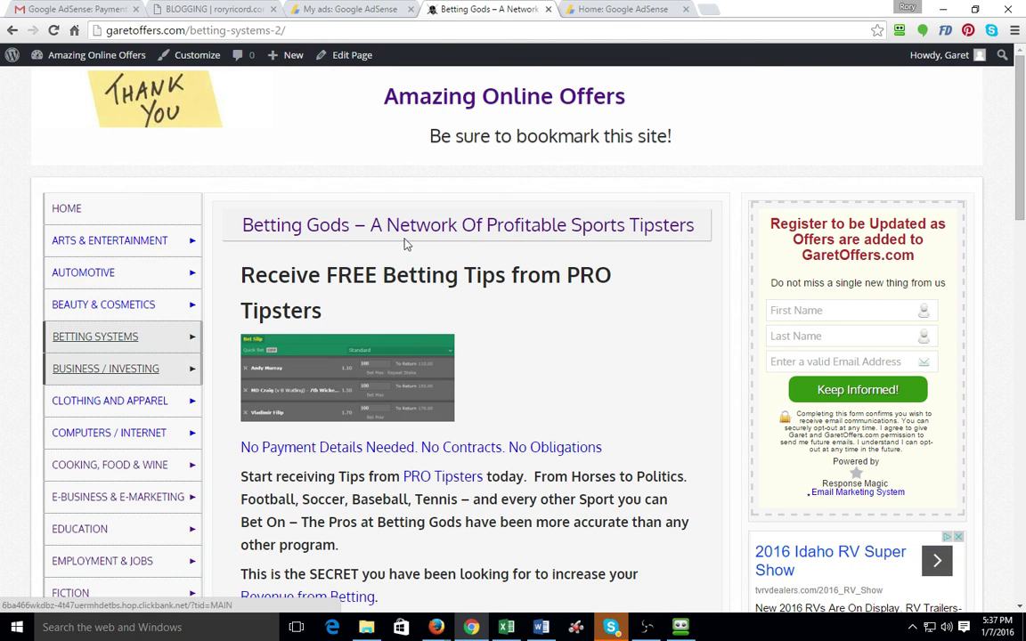